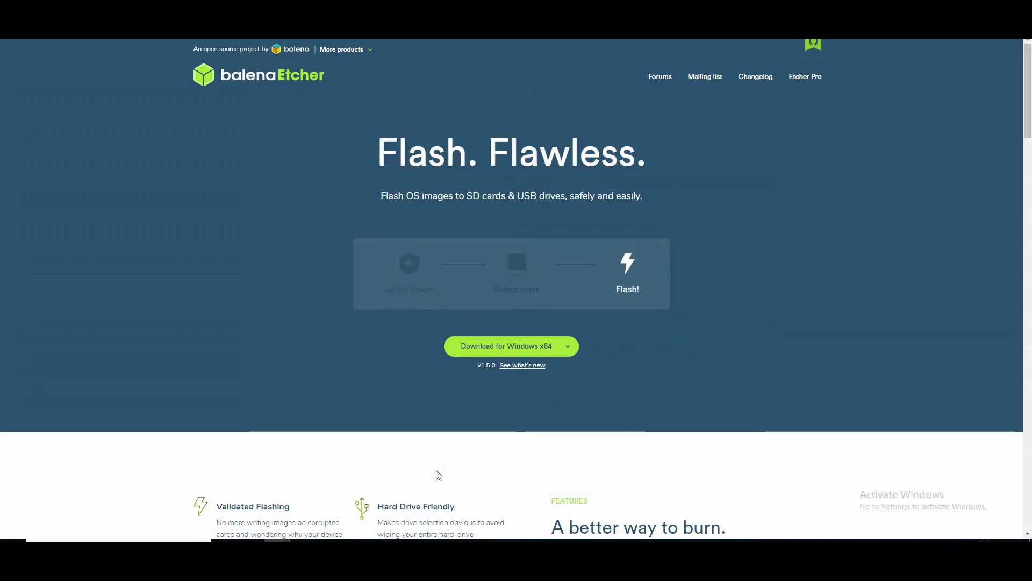
Step: Bring the Installing Batocera folder forward and look over the batocera-rpi1 to rpi3 images
{"action": "mouse_move", "coordinate": [303, 540]}
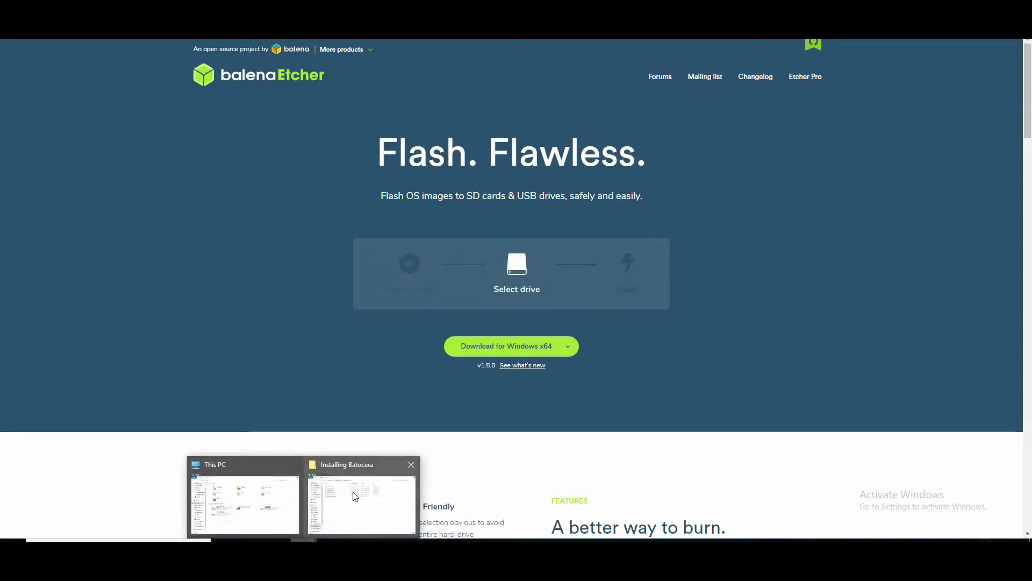
{"action": "left_click", "coordinate": [363, 480]}
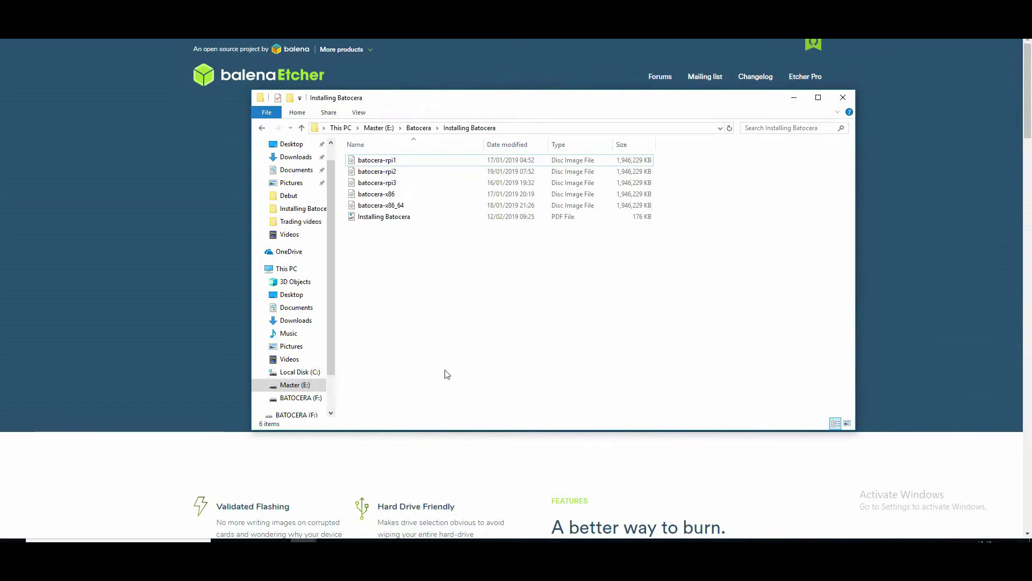
{"action": "left_click_drag", "start_coordinate": [481, 104], "coordinate": [475, 89]}
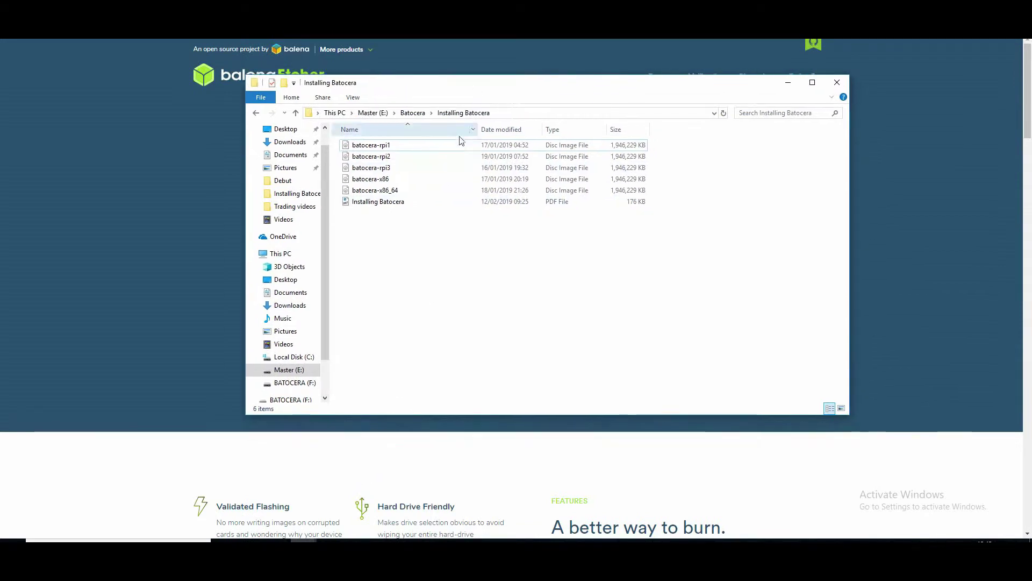
{"action": "left_click", "coordinate": [407, 156]}
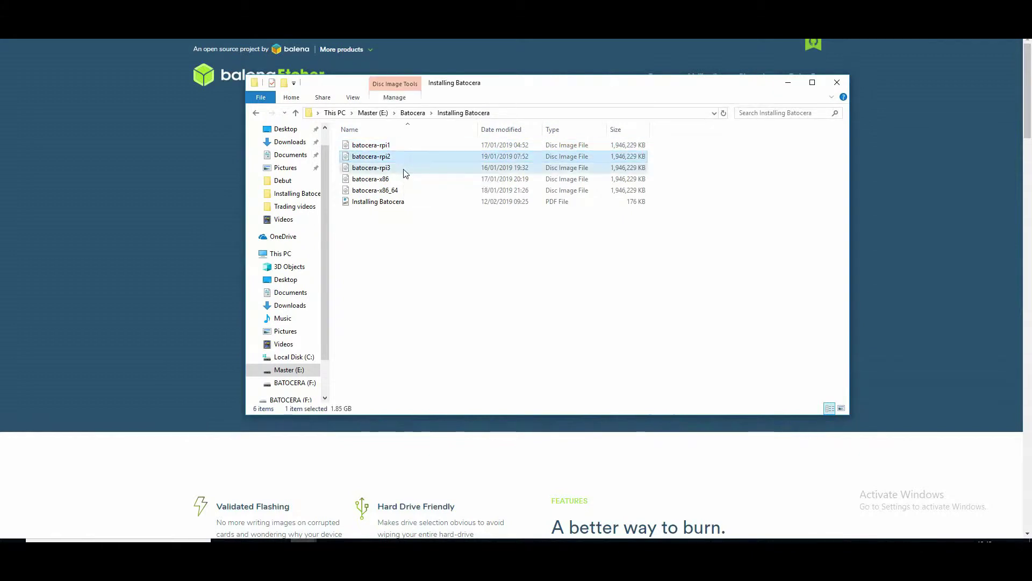
{"action": "left_click", "coordinate": [400, 146]}
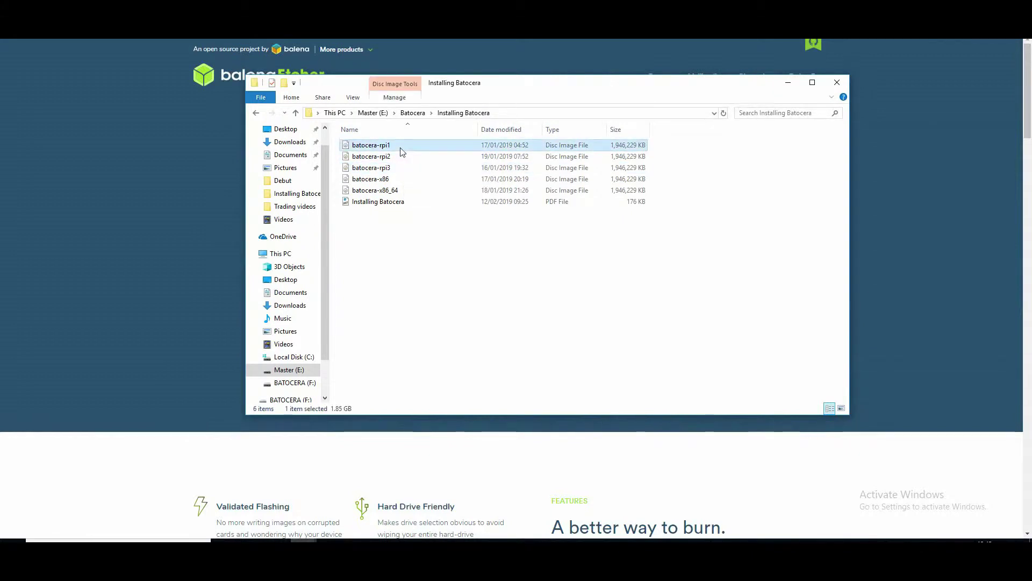
{"action": "left_click", "coordinate": [399, 157]}
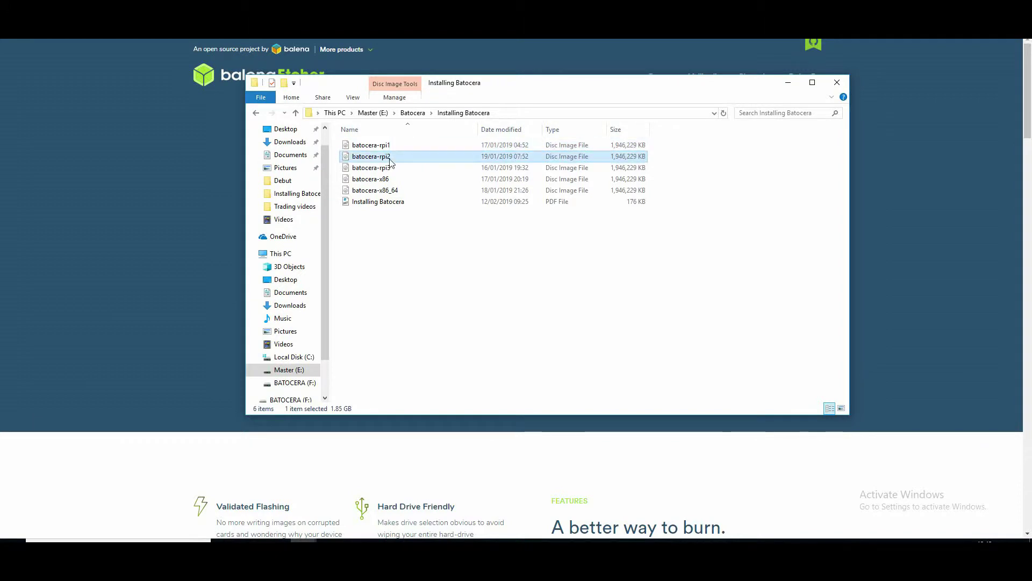
{"action": "left_click", "coordinate": [395, 170]}
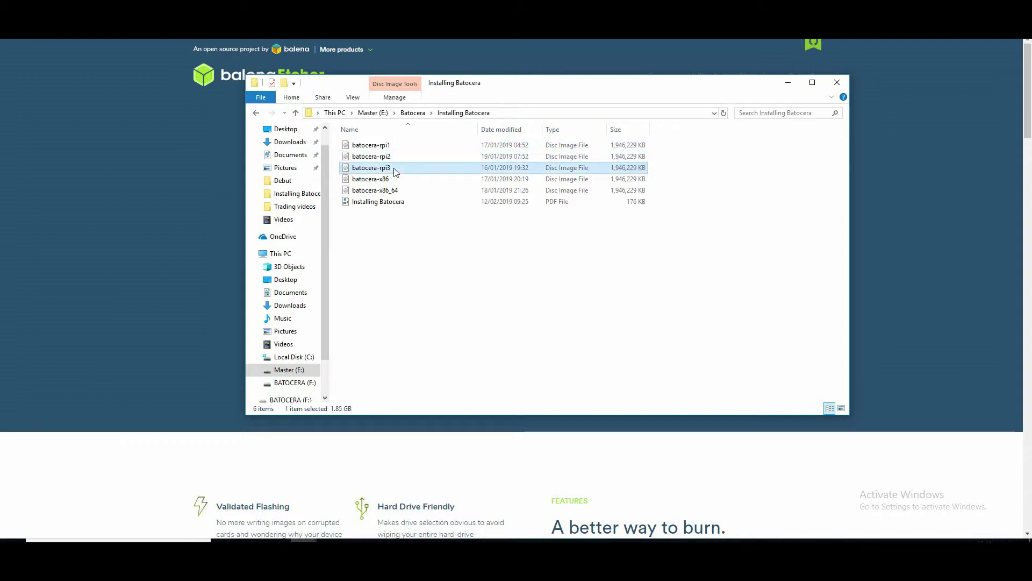
Step: Select the batocera-x86_64 image after briefly checking the Installing Batocera PDF
{"action": "left_click", "coordinate": [404, 300]}
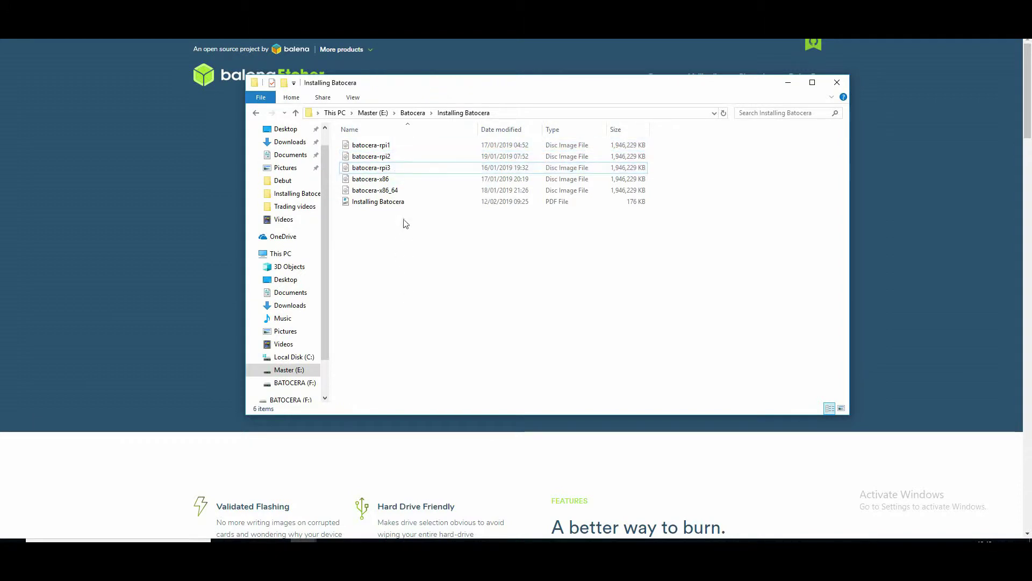
{"action": "left_click", "coordinate": [400, 191]}
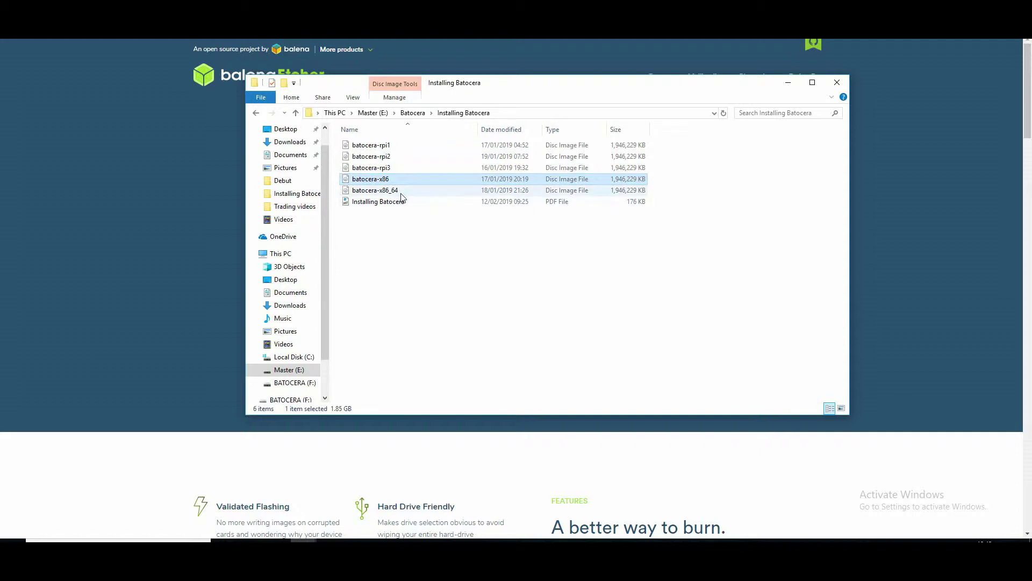
{"action": "left_click", "coordinate": [418, 267]}
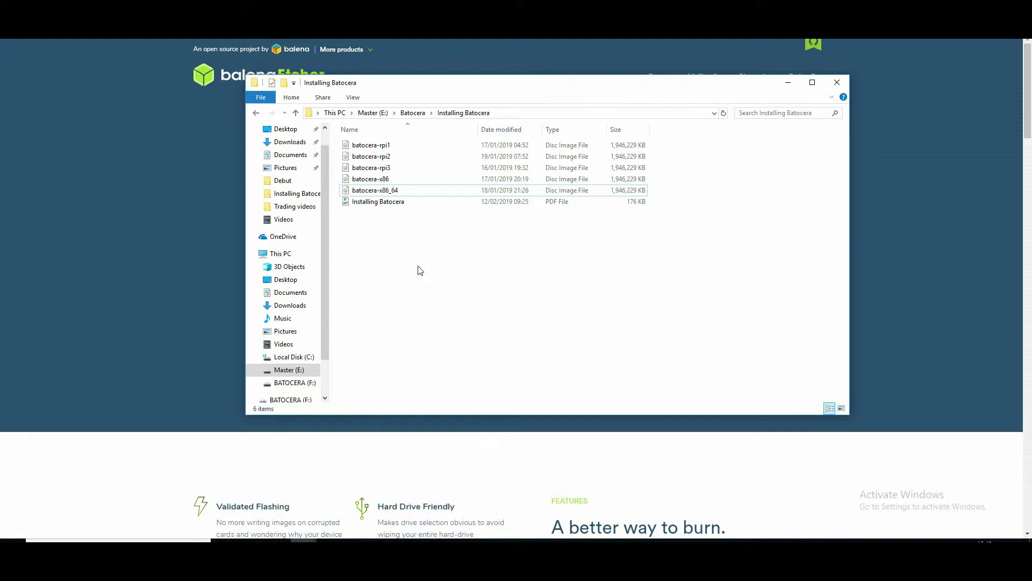
{"action": "left_click", "coordinate": [394, 207]}
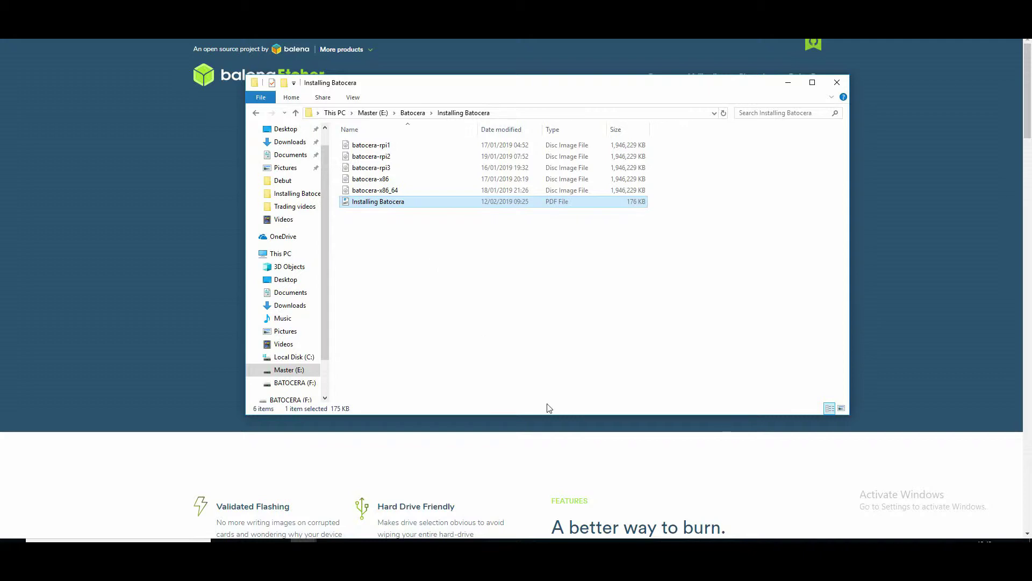
{"action": "left_click", "coordinate": [489, 308]}
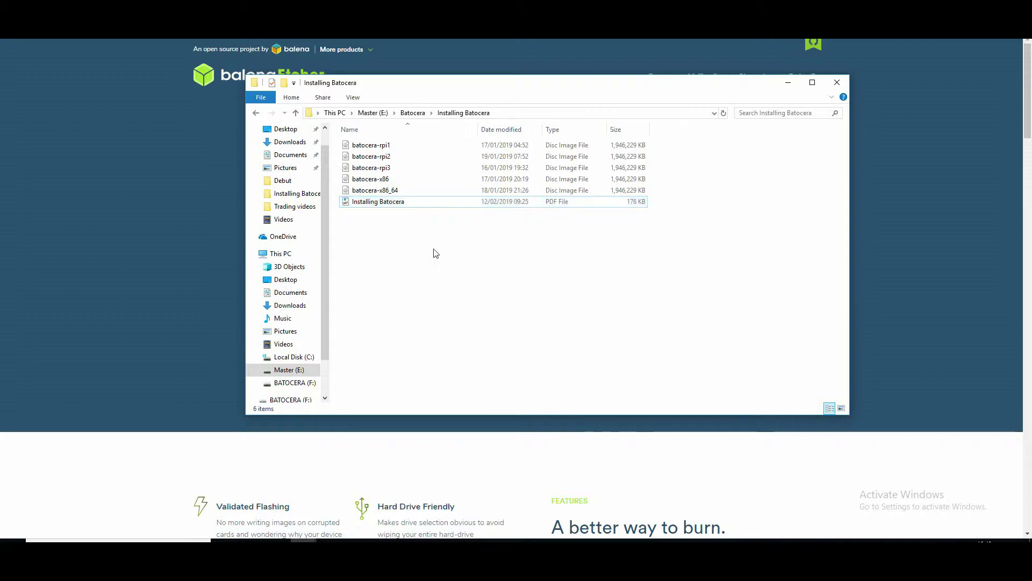
{"action": "left_click", "coordinate": [408, 191]}
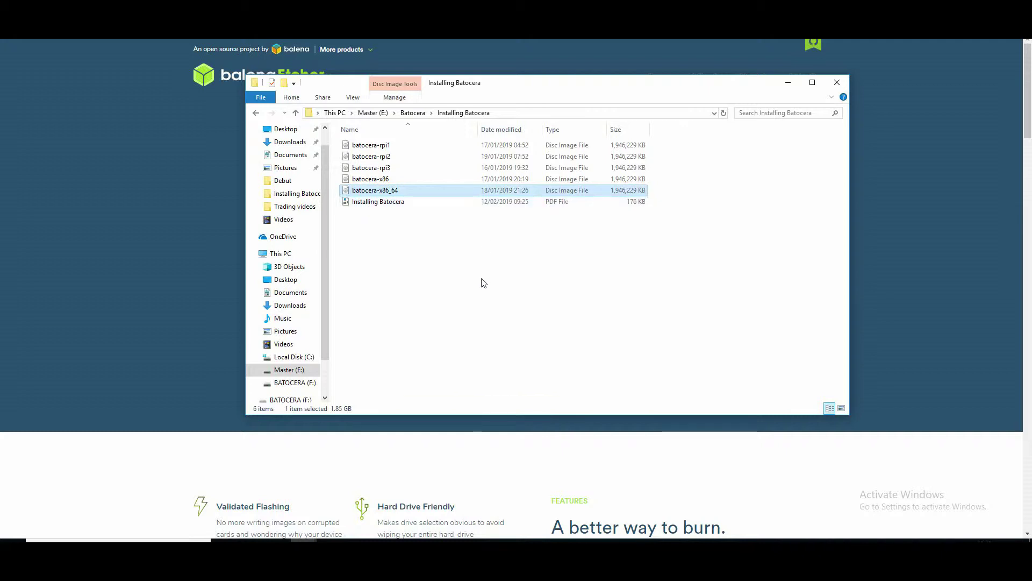
Step: Reselect batocera-x86_64, then go to the BATOCERA (F:) drive and find it holds 0 items
{"action": "left_click", "coordinate": [423, 192]}
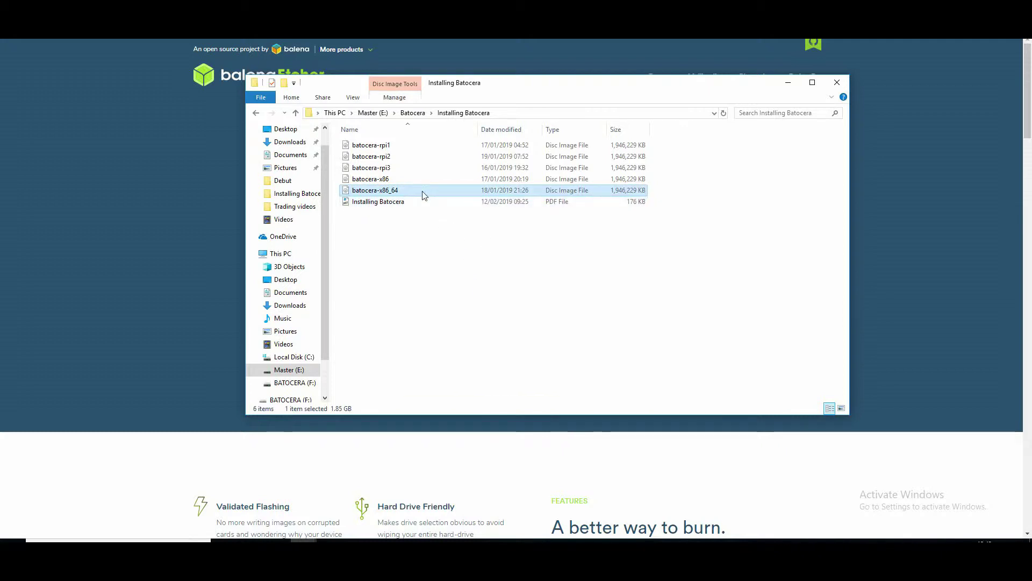
{"action": "left_click", "coordinate": [423, 192], "text": "ctrl"}
{"action": "left_click", "coordinate": [423, 194]}
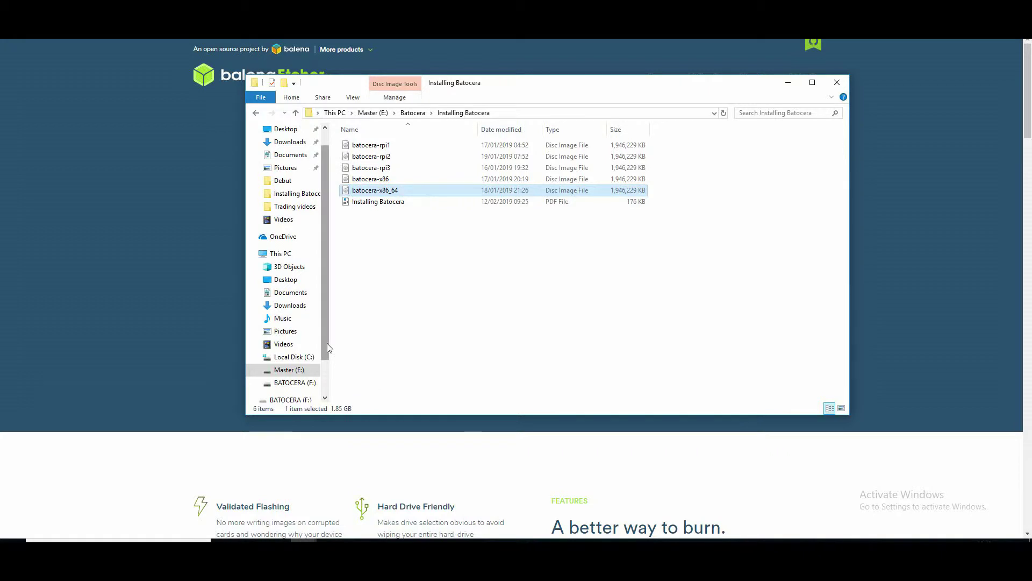
{"action": "scroll", "coordinate": [327, 343], "scroll_direction": "down", "scroll_amount": 1}
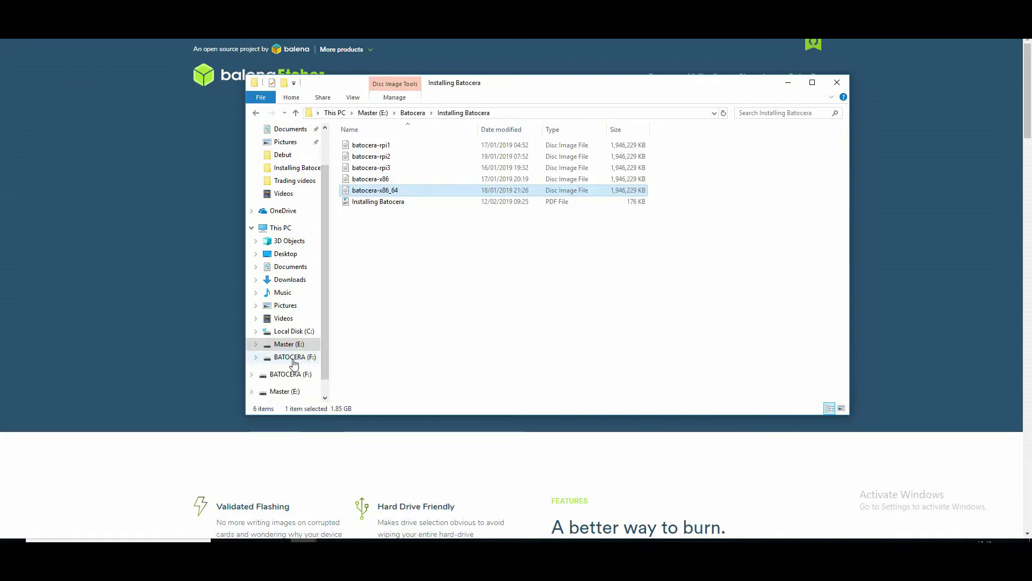
{"action": "left_click", "coordinate": [303, 540]}
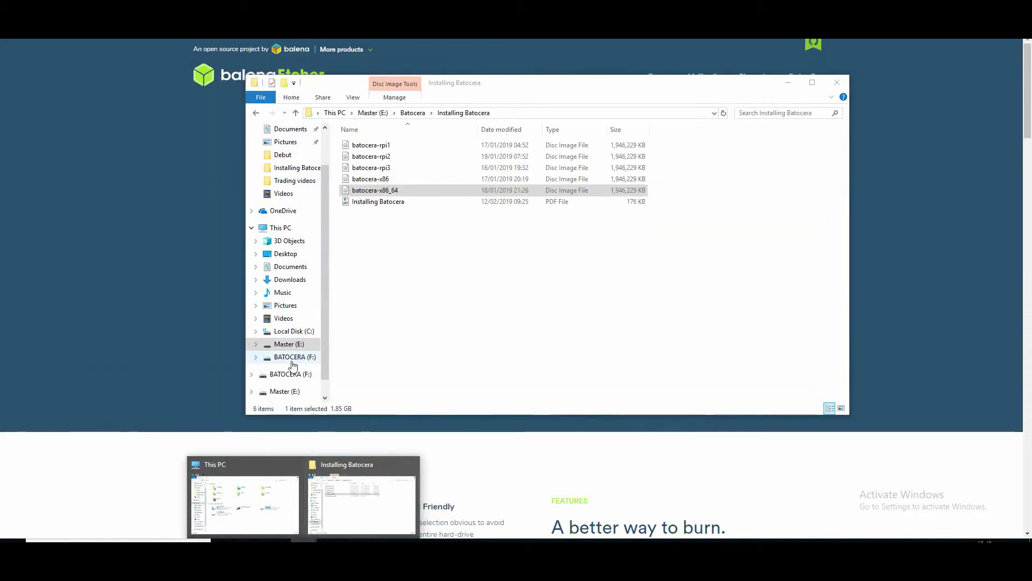
{"action": "left_click", "coordinate": [290, 359]}
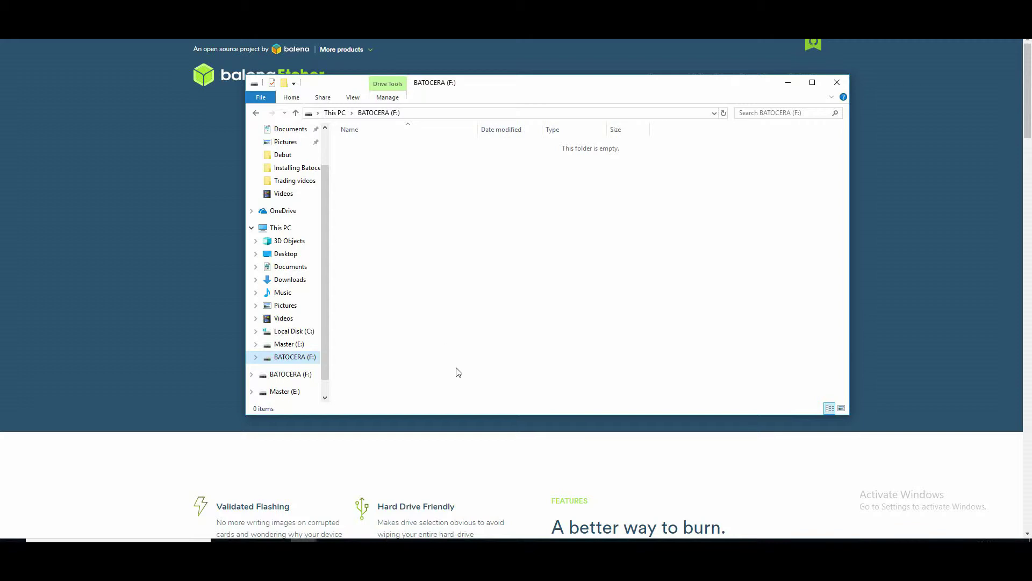
Step: Open BATOCERA (F:) Properties to see a FAT32 drive of 1.85 GB with 16.0 KB used
{"action": "right_click", "coordinate": [299, 363]}
{"action": "left_click", "coordinate": [311, 348]}
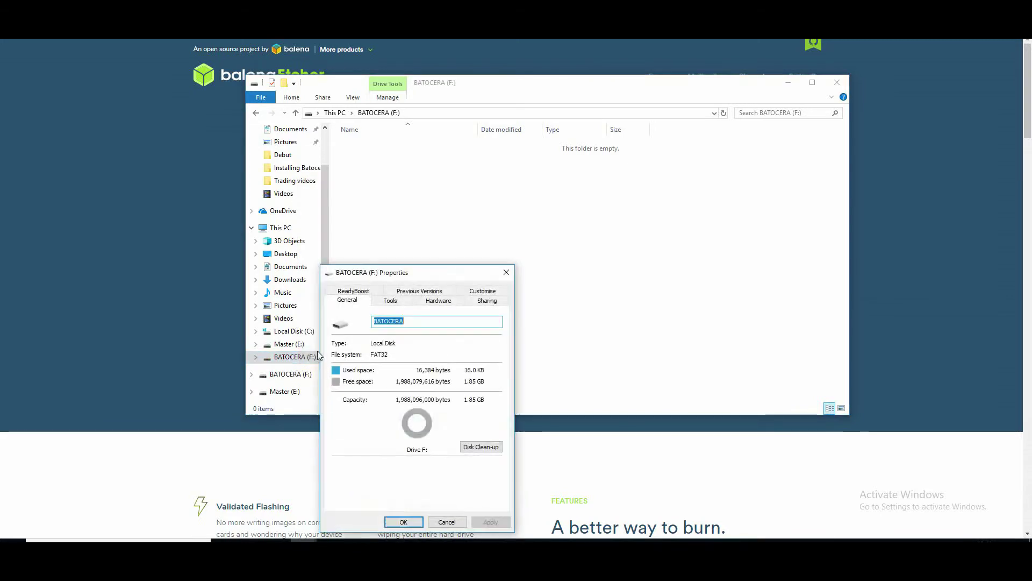
{"action": "left_click_drag", "start_coordinate": [449, 272], "coordinate": [529, 151]}
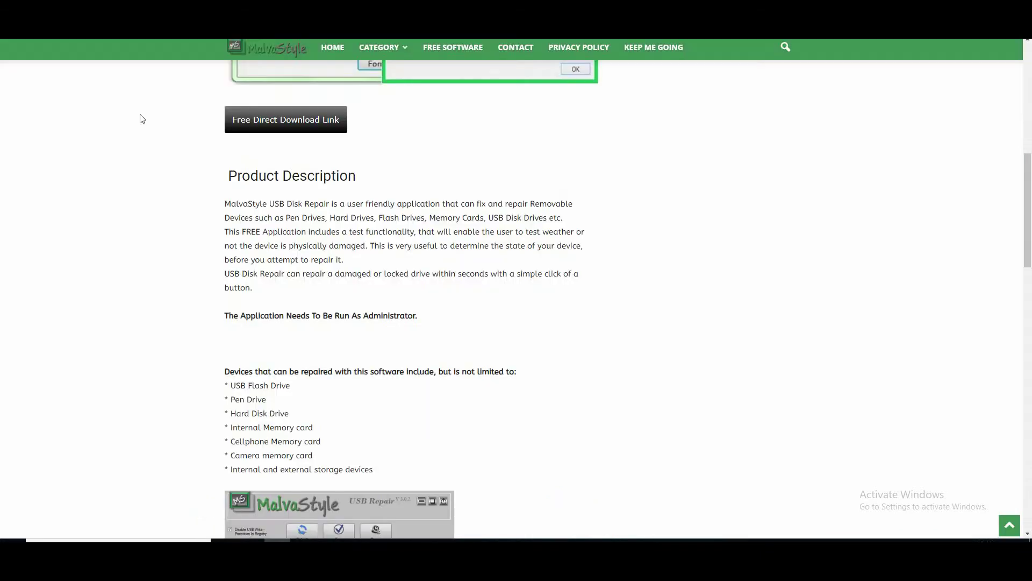
{"action": "scroll", "coordinate": [180, 226], "scroll_direction": "up", "scroll_amount": 10}
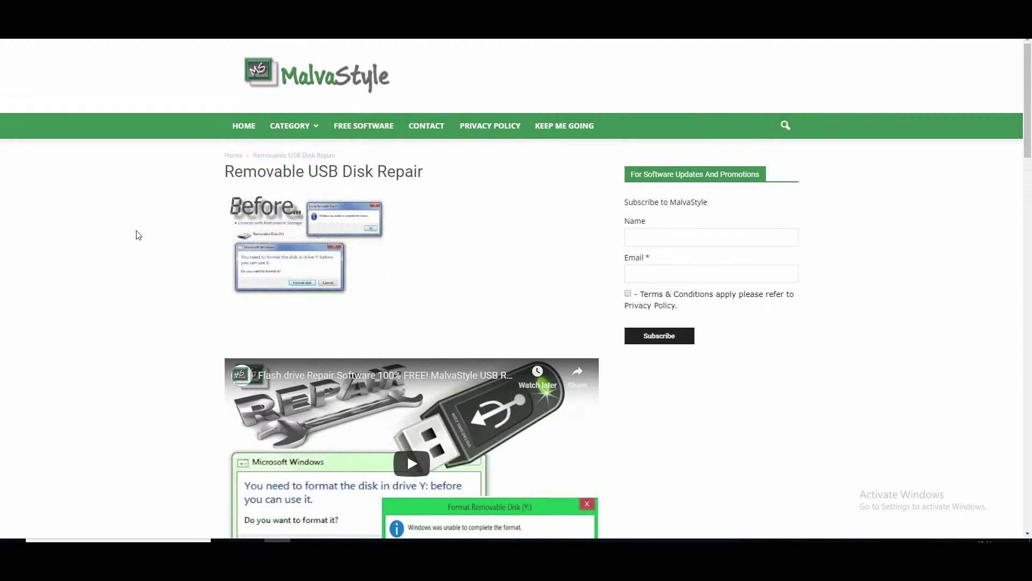
Step: Read through MalvaStyle's Removable USB Disk Repair page, then switch to MalvaStyle USB Repair V3.0.4
{"action": "scroll", "coordinate": [135, 230], "scroll_direction": "down", "scroll_amount": 1}
{"action": "scroll", "coordinate": [135, 231], "scroll_direction": "down", "scroll_amount": 1}
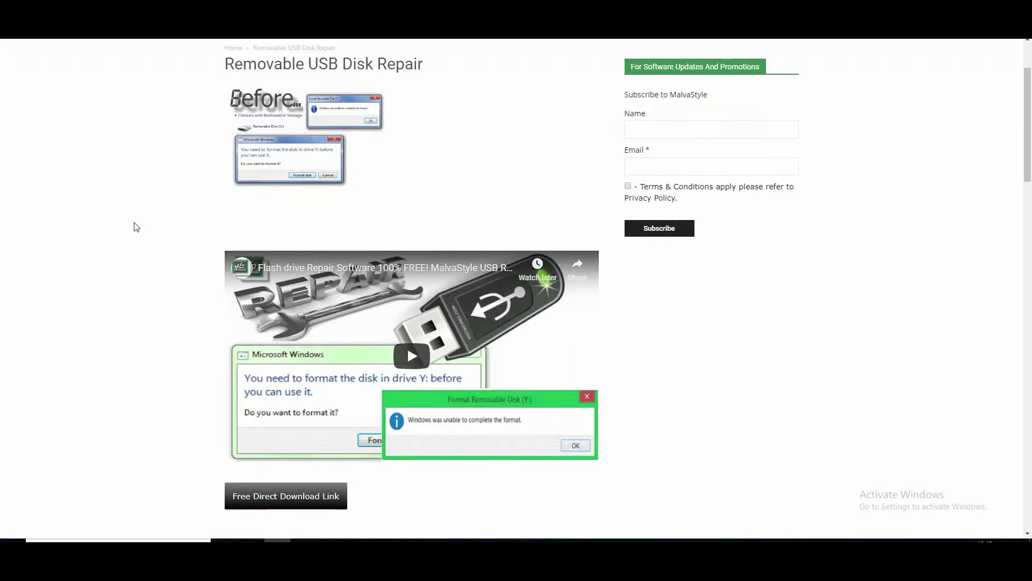
{"action": "scroll", "coordinate": [136, 227], "scroll_direction": "down", "scroll_amount": 4}
{"action": "scroll", "coordinate": [139, 227], "scroll_direction": "down", "scroll_amount": 3}
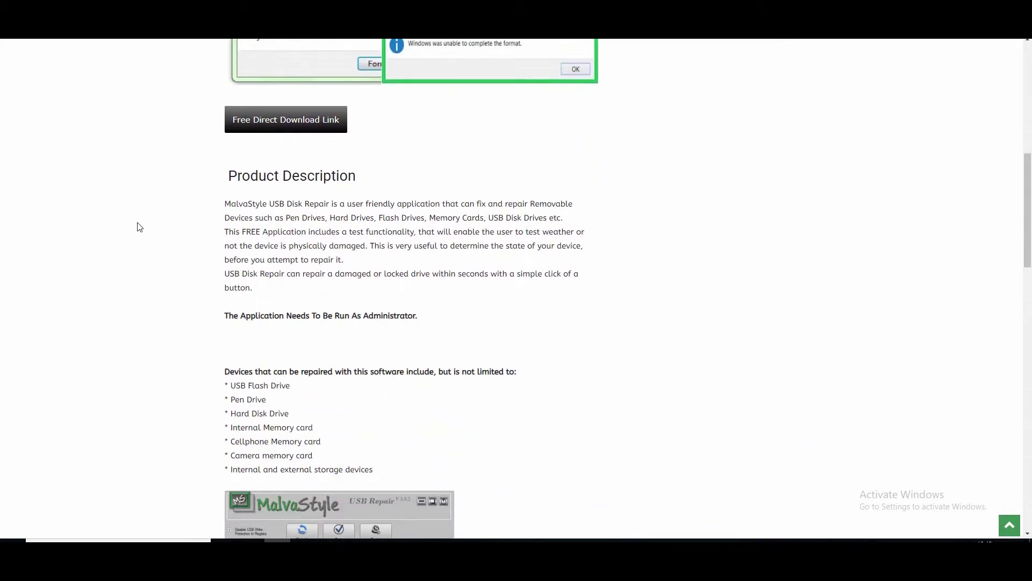
{"action": "scroll", "coordinate": [139, 227], "scroll_direction": "down", "scroll_amount": 1}
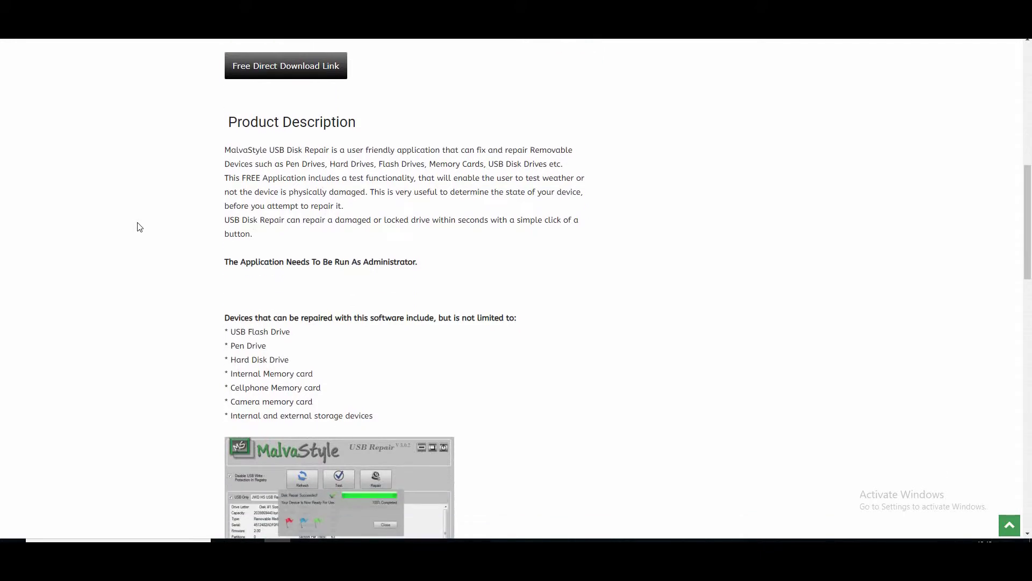
{"action": "scroll", "coordinate": [139, 227], "scroll_direction": "down", "scroll_amount": 7}
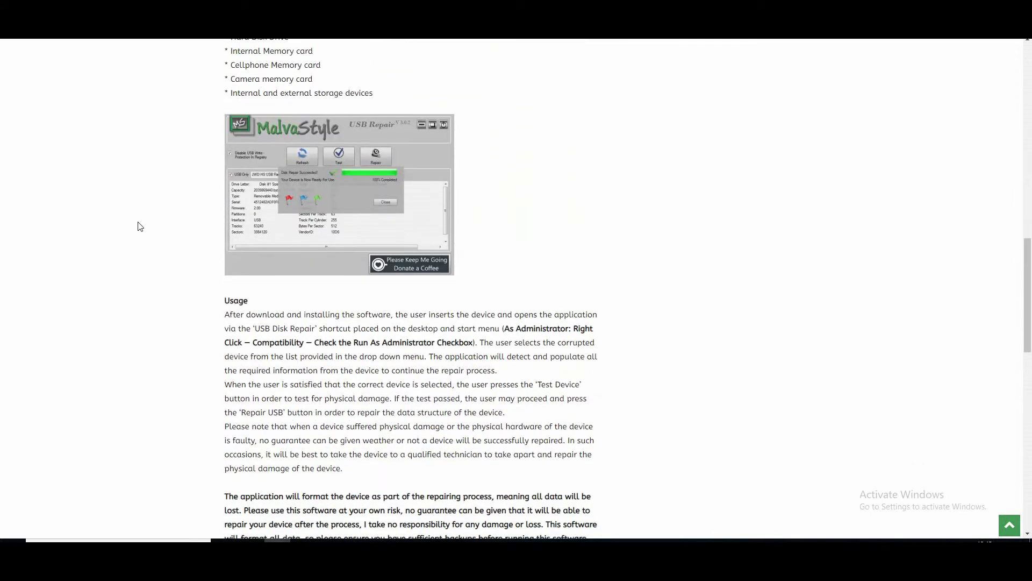
{"action": "scroll", "coordinate": [140, 226], "scroll_direction": "down", "scroll_amount": 5}
{"action": "scroll", "coordinate": [140, 226], "scroll_direction": "up", "scroll_amount": 8}
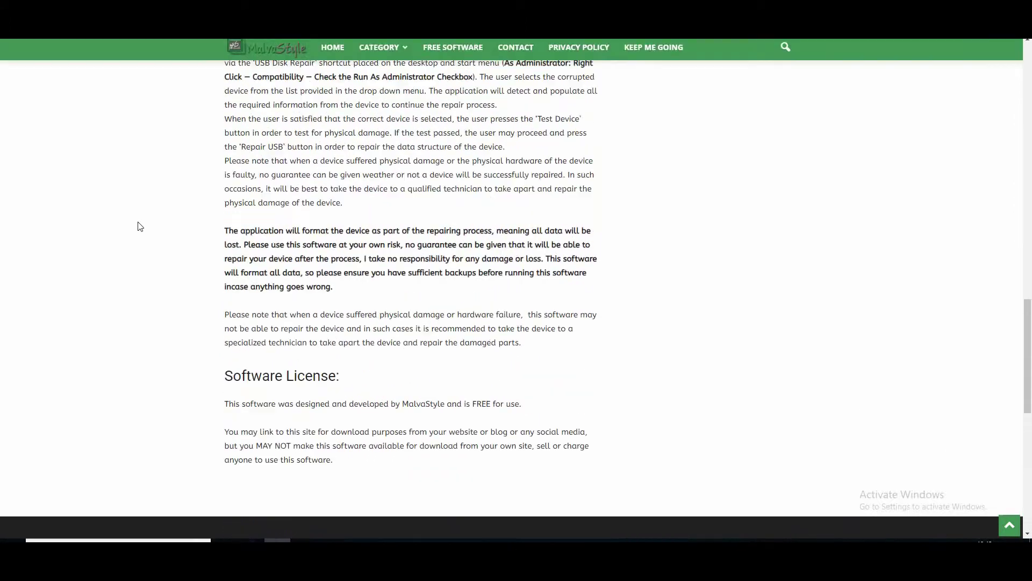
{"action": "scroll", "coordinate": [139, 227], "scroll_direction": "up", "scroll_amount": 12}
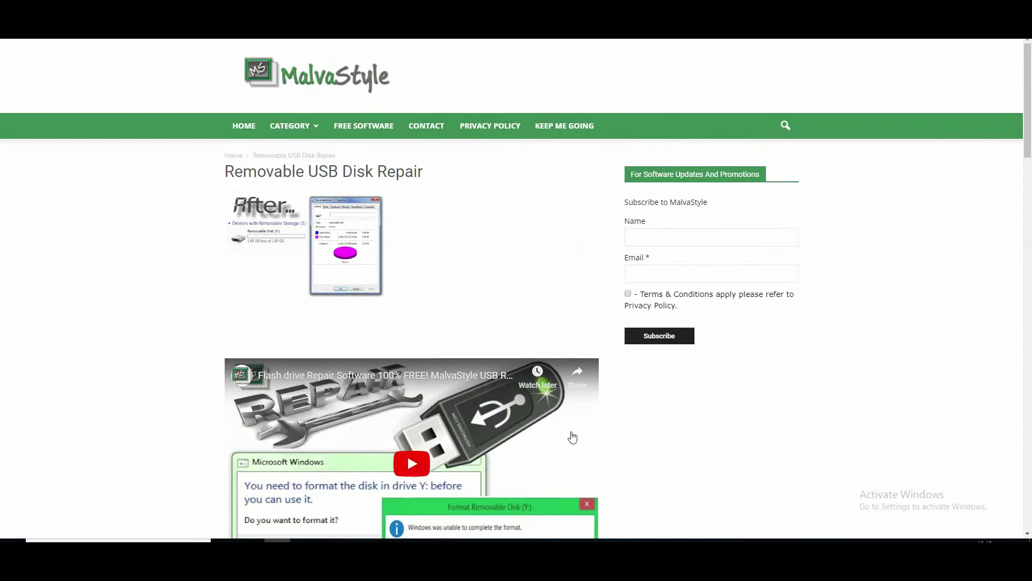
{"action": "key", "text": "alt+Tab"}
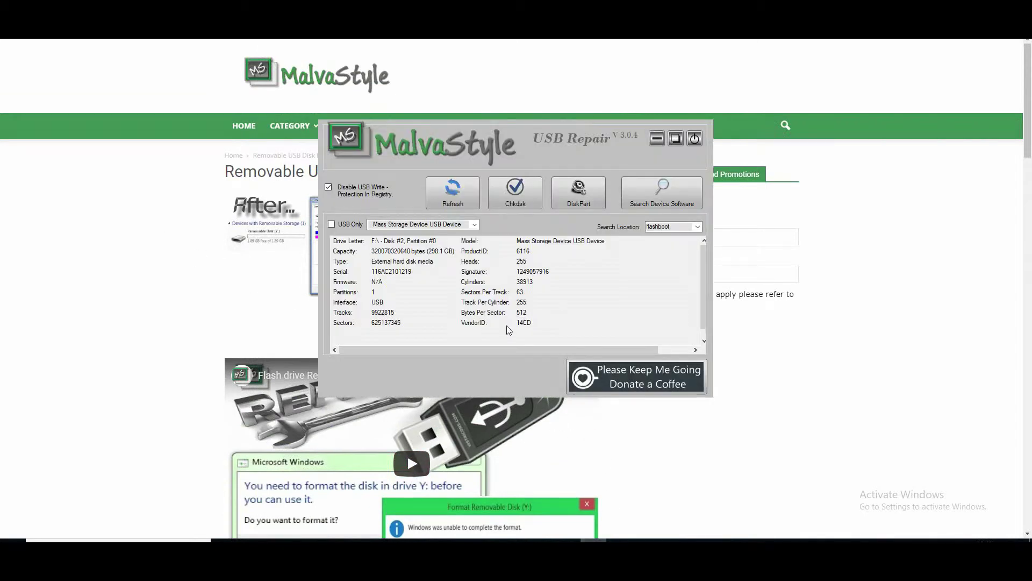
Step: Request Format and Repair of F:\ - Disk #2, Partition #0, bringing up its confirmation
{"action": "left_click_drag", "start_coordinate": [547, 140], "coordinate": [487, 89]}
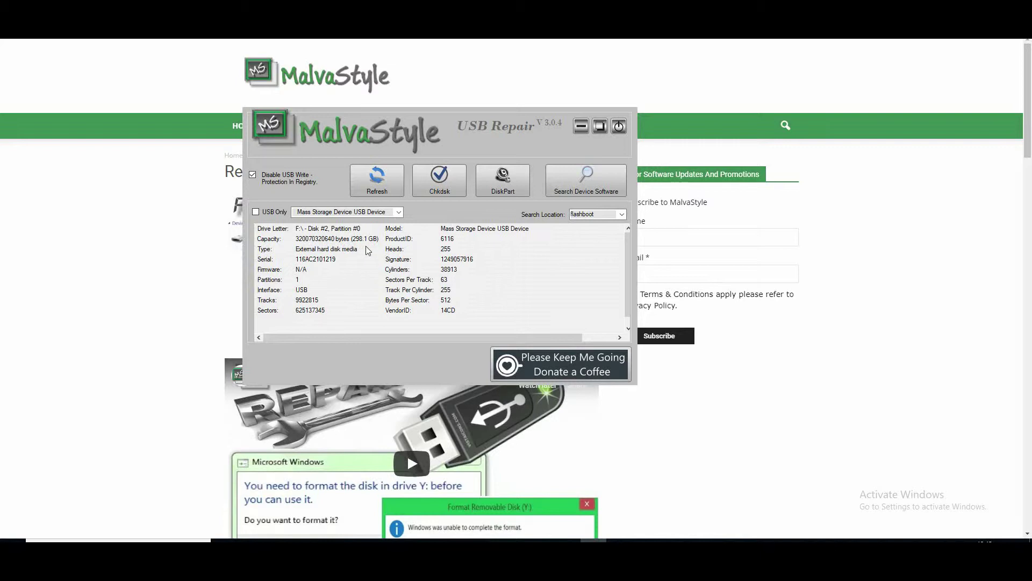
{"action": "mouse_move", "coordinate": [303, 540]}
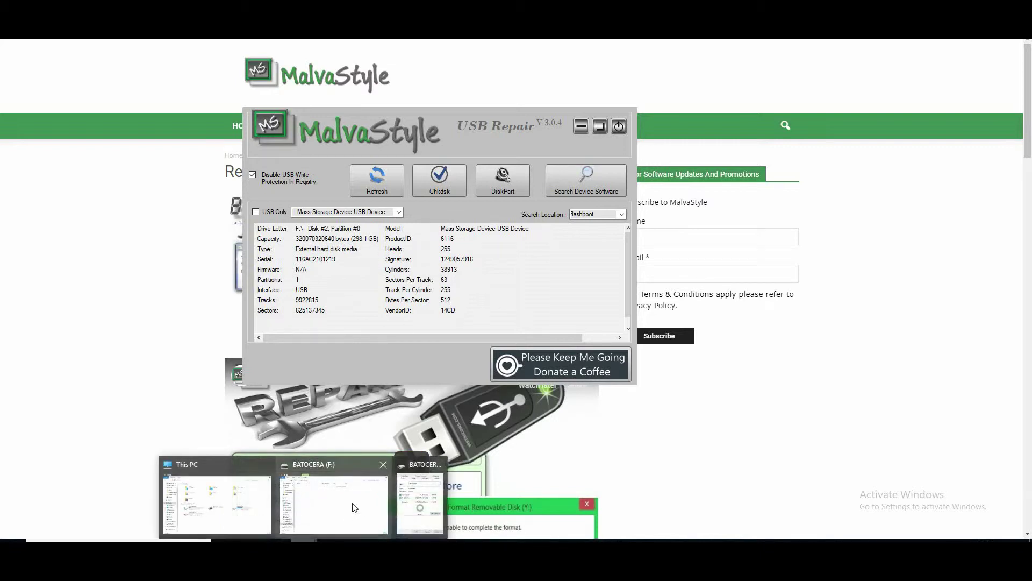
{"action": "left_click", "coordinate": [414, 477]}
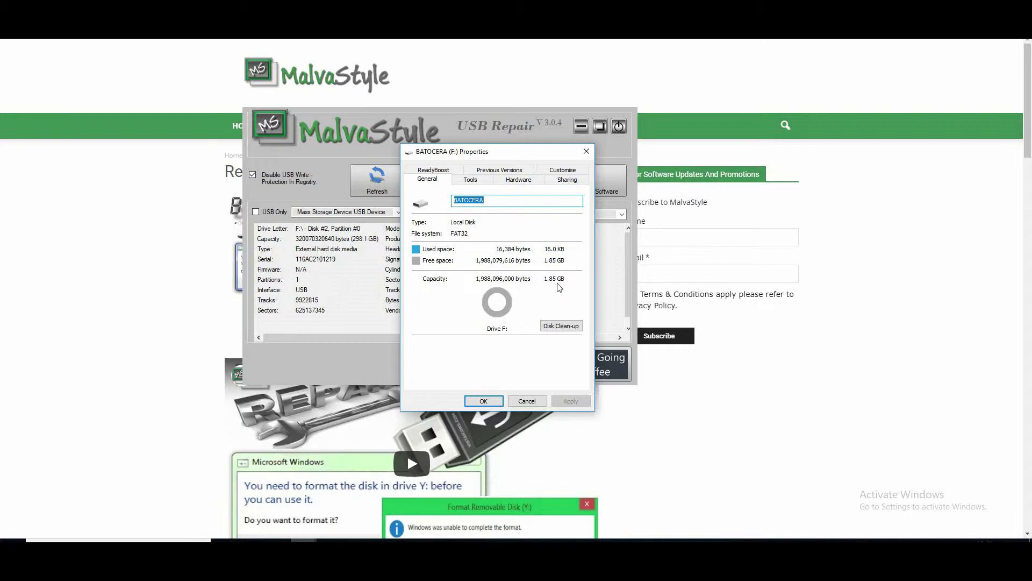
{"action": "left_click", "coordinate": [509, 128]}
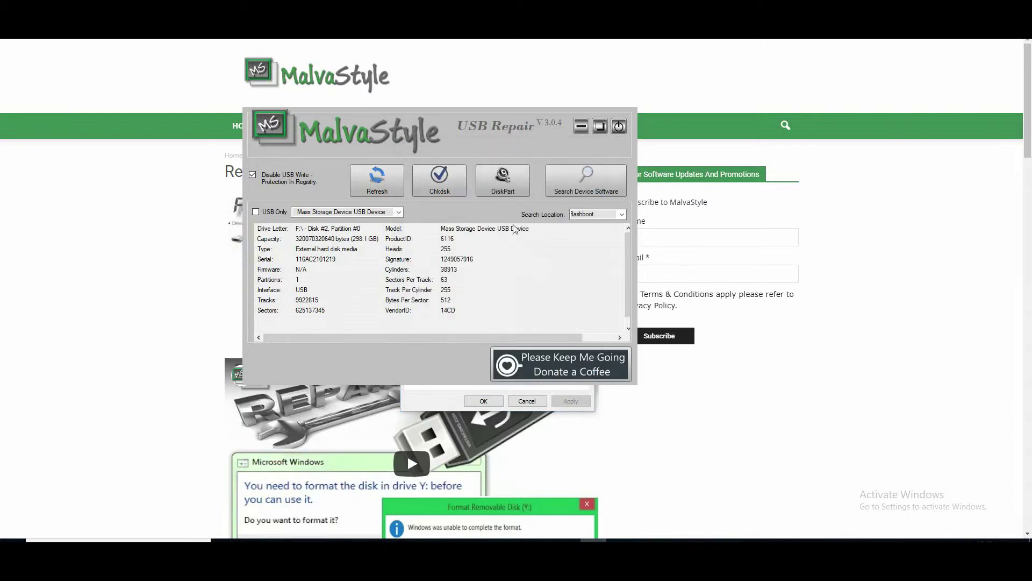
{"action": "left_click", "coordinate": [504, 194]}
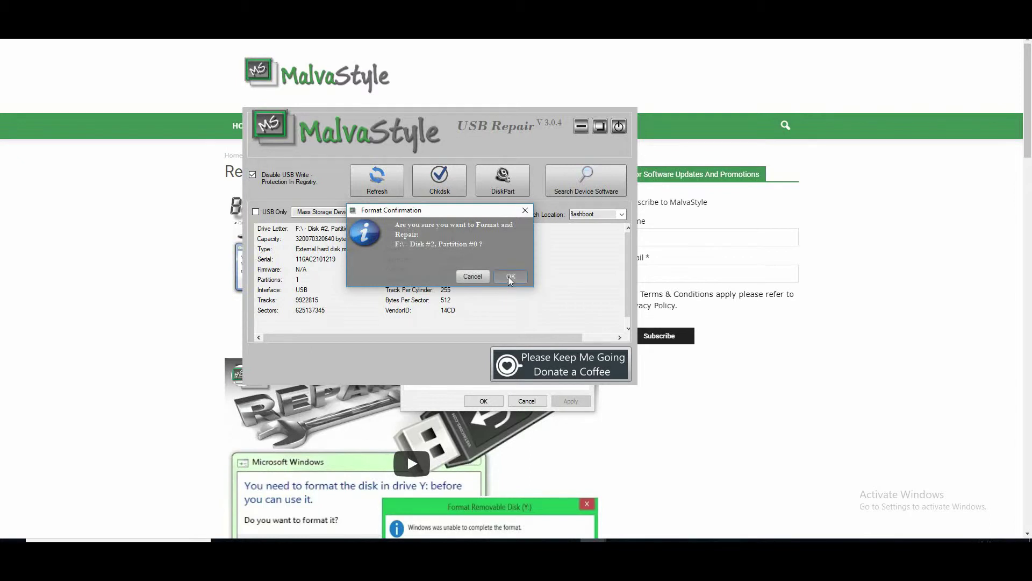
Step: Confirm the format of drive F:\ and let the repair progress past 80%
{"action": "left_click", "coordinate": [508, 277]}
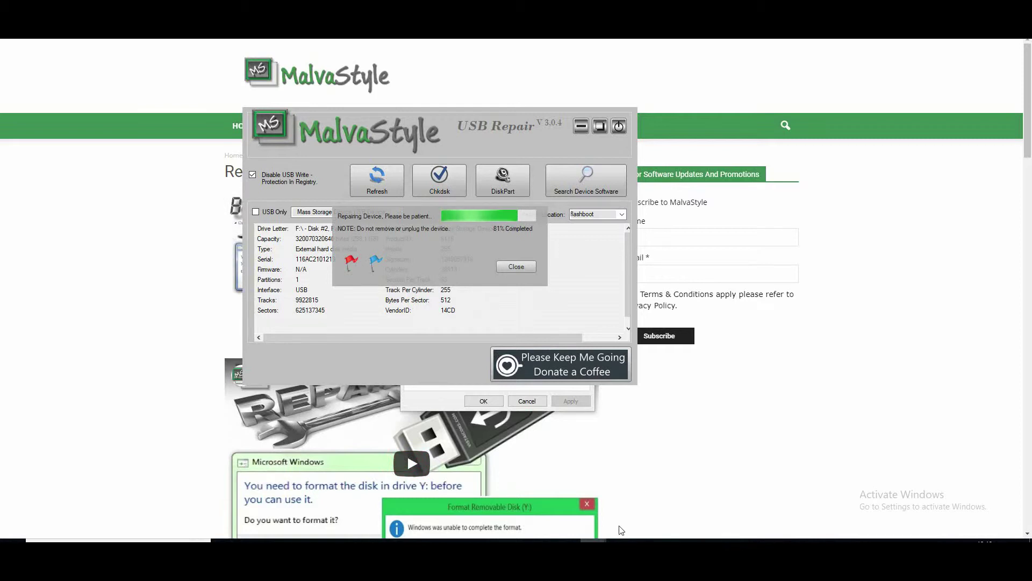
{"action": "mouse_move", "coordinate": [606, 538]}
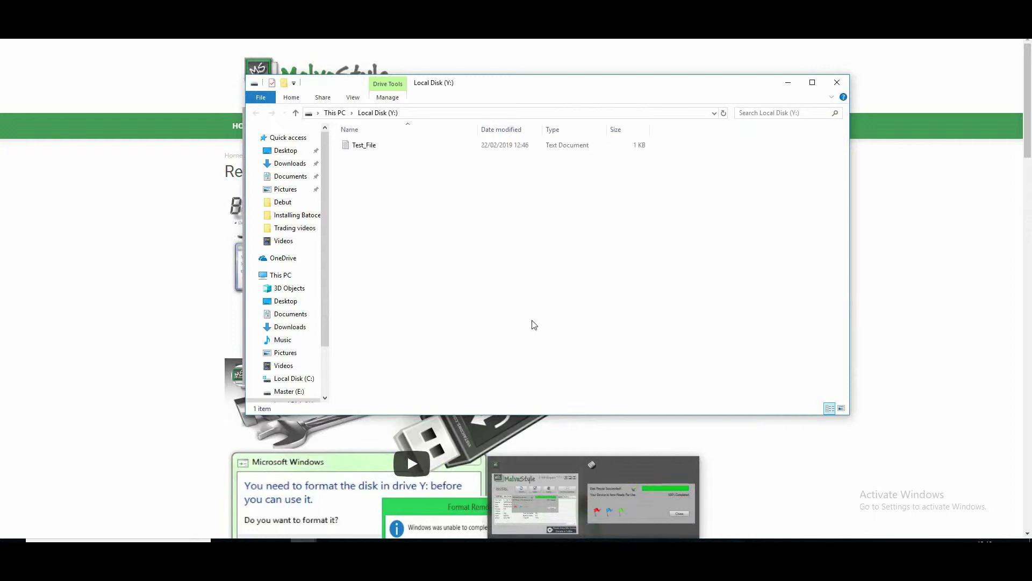
Step: Check Local Disk (Y:) Properties, showing a 298 GB exFAT disk, then close the dialog
{"action": "scroll", "coordinate": [323, 301], "scroll_direction": "down", "scroll_amount": 1}
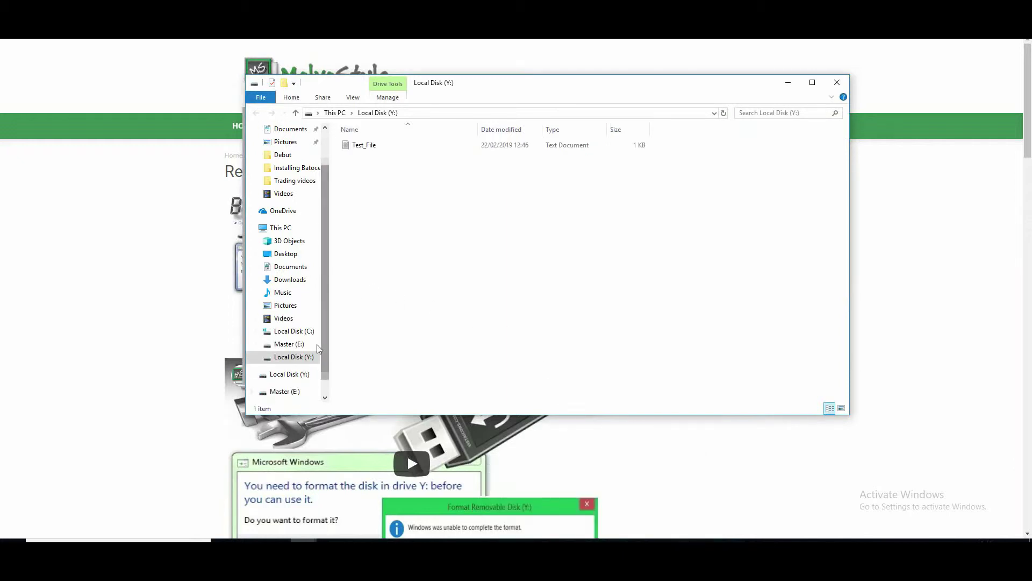
{"action": "right_click", "coordinate": [299, 357]}
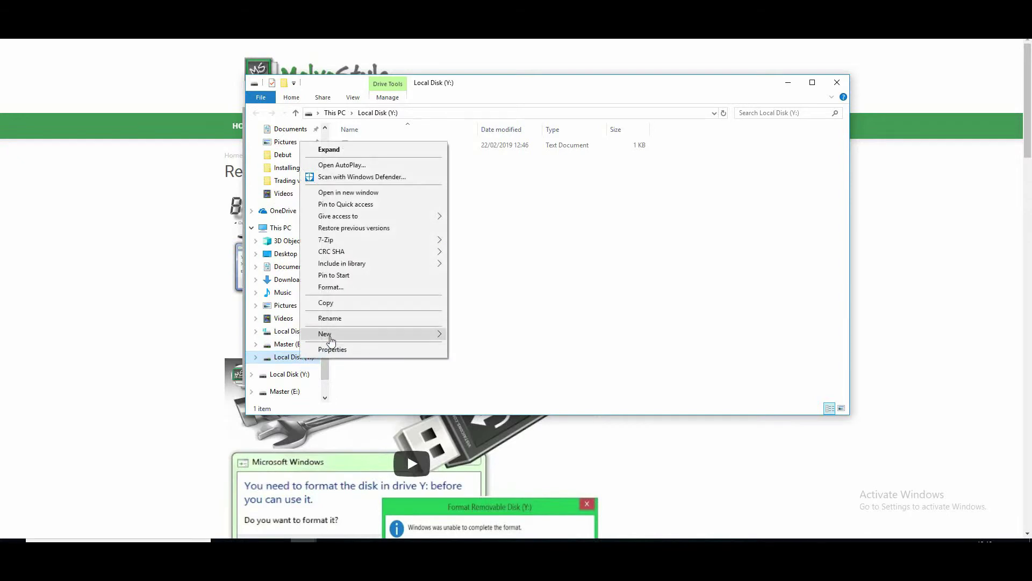
{"action": "left_click", "coordinate": [333, 350]}
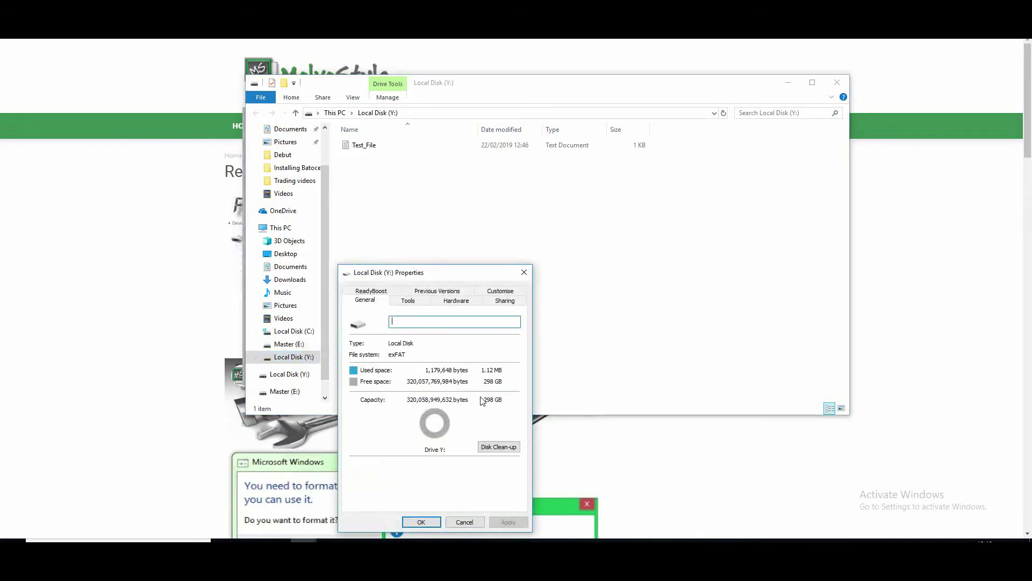
{"action": "left_click", "coordinate": [525, 272]}
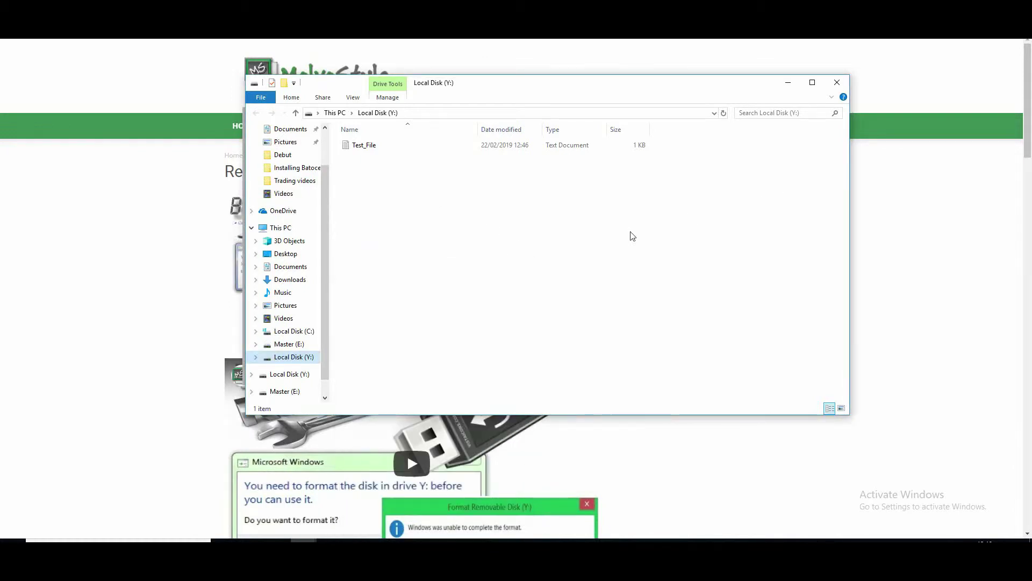
Step: Dismiss the Disk Repair Succeeded messages, exit USB Repair and close BATOCERA (F:) Properties
{"action": "left_click", "coordinate": [794, 87]}
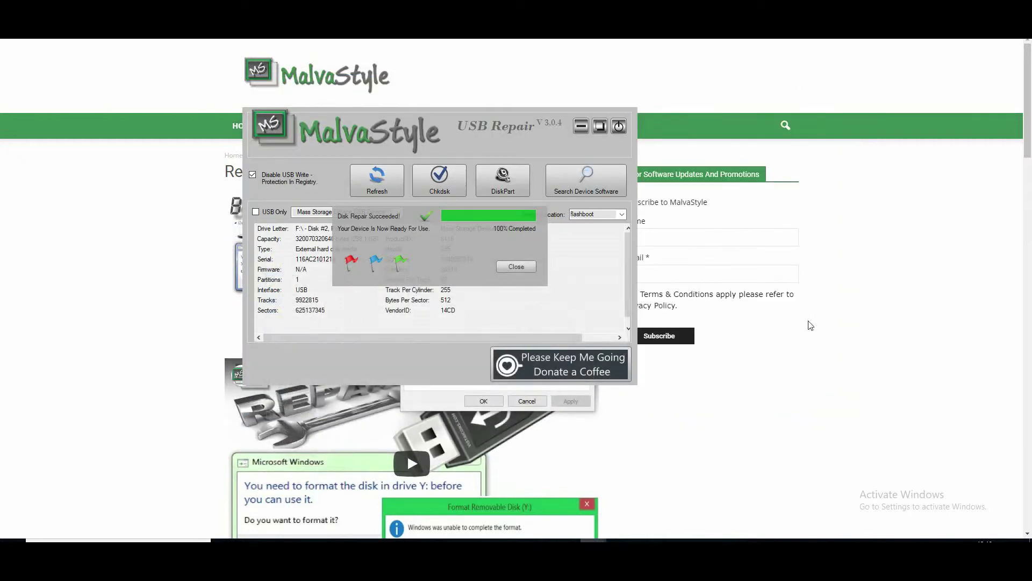
{"action": "left_click", "coordinate": [530, 264]}
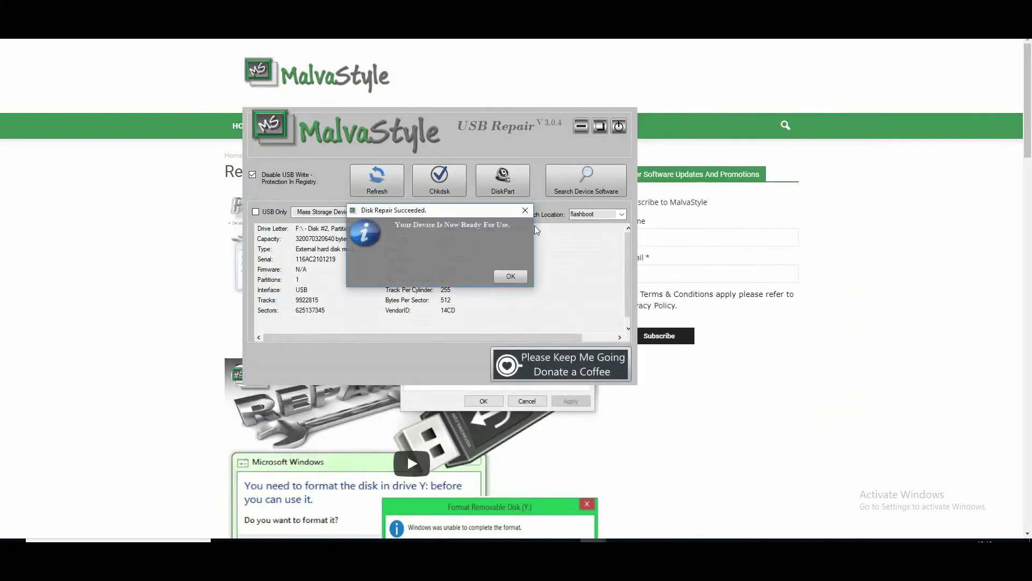
{"action": "left_click", "coordinate": [518, 274]}
{"action": "left_click", "coordinate": [580, 125]}
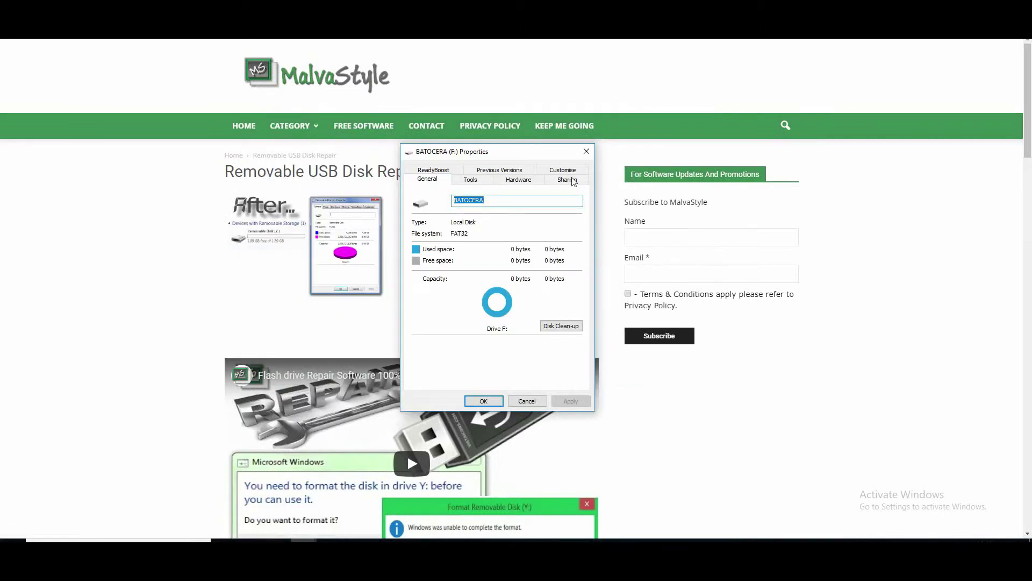
{"action": "left_click", "coordinate": [585, 154]}
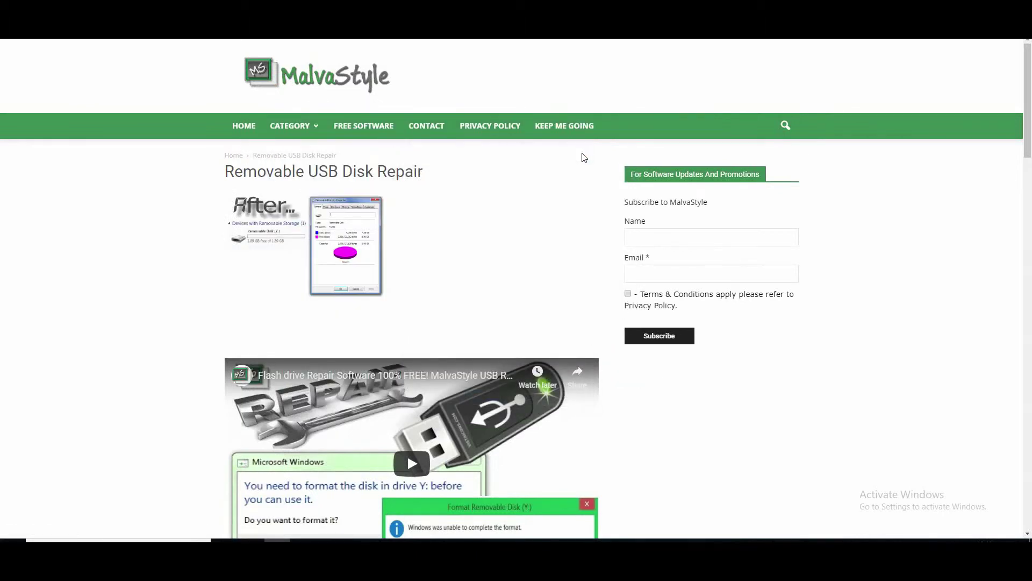
{"action": "scroll", "coordinate": [584, 157], "scroll_direction": "down", "scroll_amount": 1}
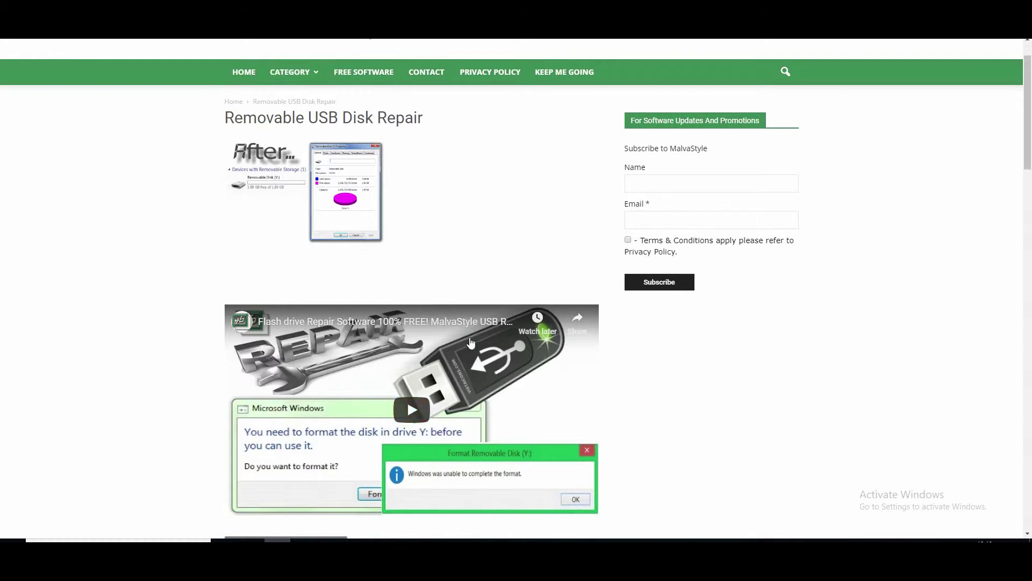
{"action": "scroll", "coordinate": [470, 342], "scroll_direction": "up", "scroll_amount": 1}
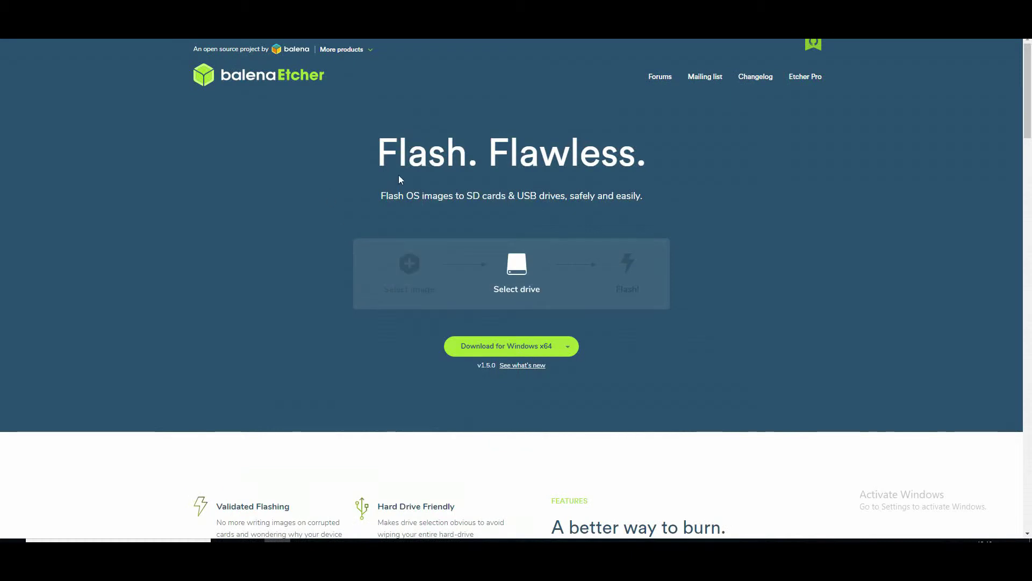
{"action": "left_click_drag", "start_coordinate": [377, 156], "coordinate": [654, 134]}
Step: Close the duplicate balenaEtcher window, keeping a single Etcher window open
{"action": "left_click", "coordinate": [650, 133]}
{"action": "left_click_drag", "start_coordinate": [320, 86], "coordinate": [196, 78]}
{"action": "left_click", "coordinate": [299, 107]}
{"action": "left_click", "coordinate": [330, 237]}
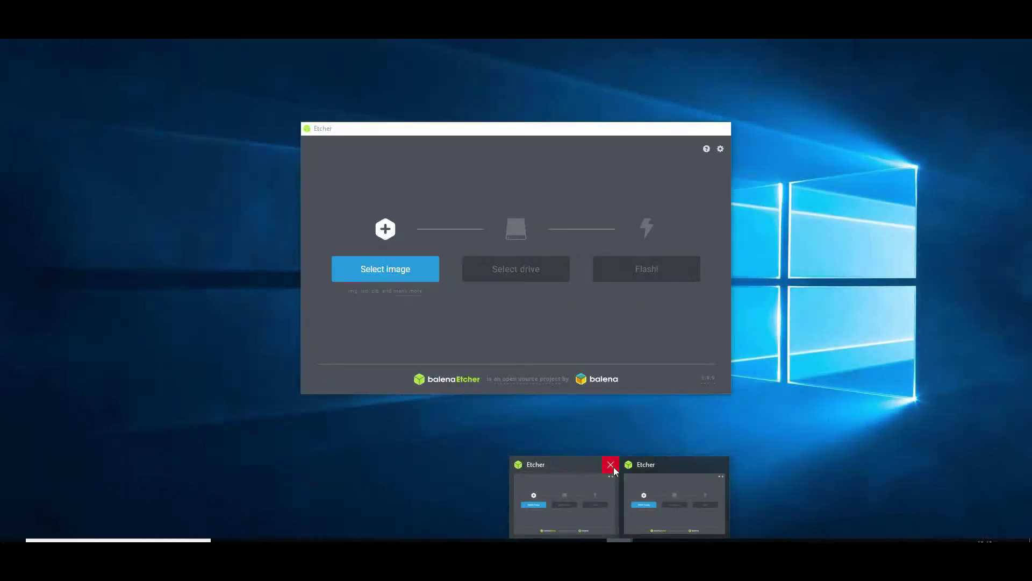
{"action": "left_click", "coordinate": [614, 466]}
{"action": "left_click", "coordinate": [632, 474]}
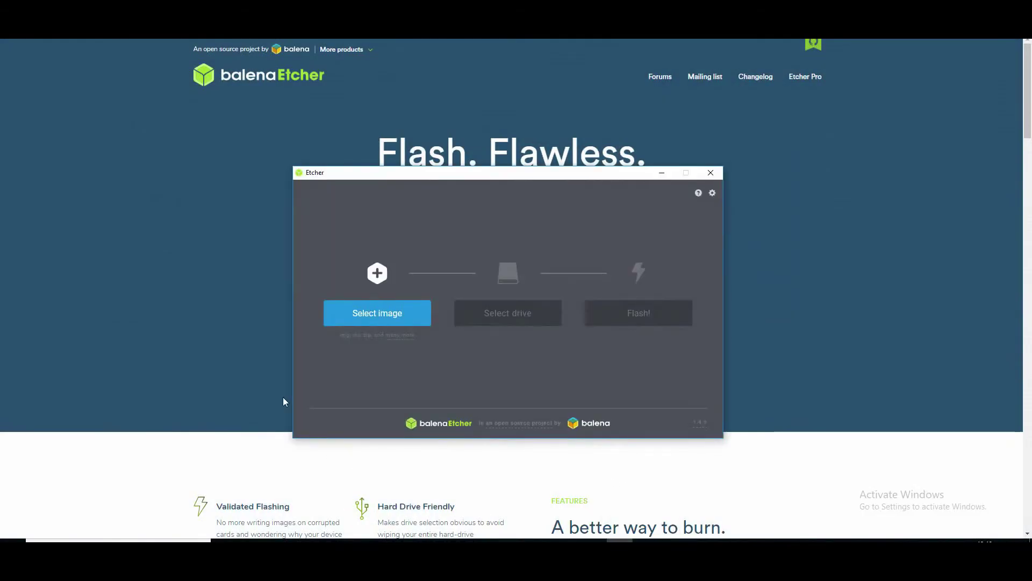
Step: Load batocera-x86_64 as the image to flash in balenaEtcher
{"action": "left_click", "coordinate": [382, 321]}
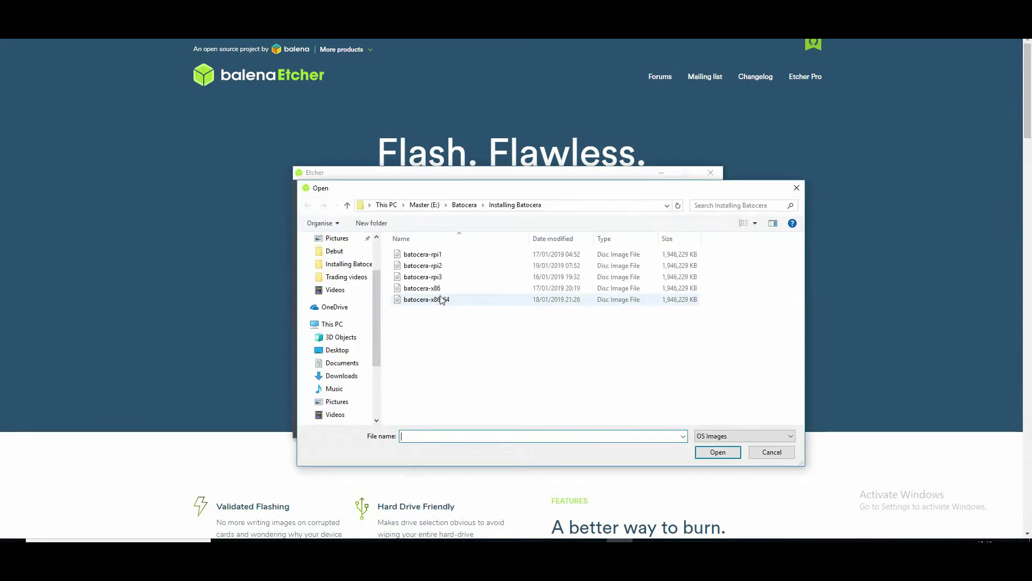
{"action": "left_click", "coordinate": [444, 302]}
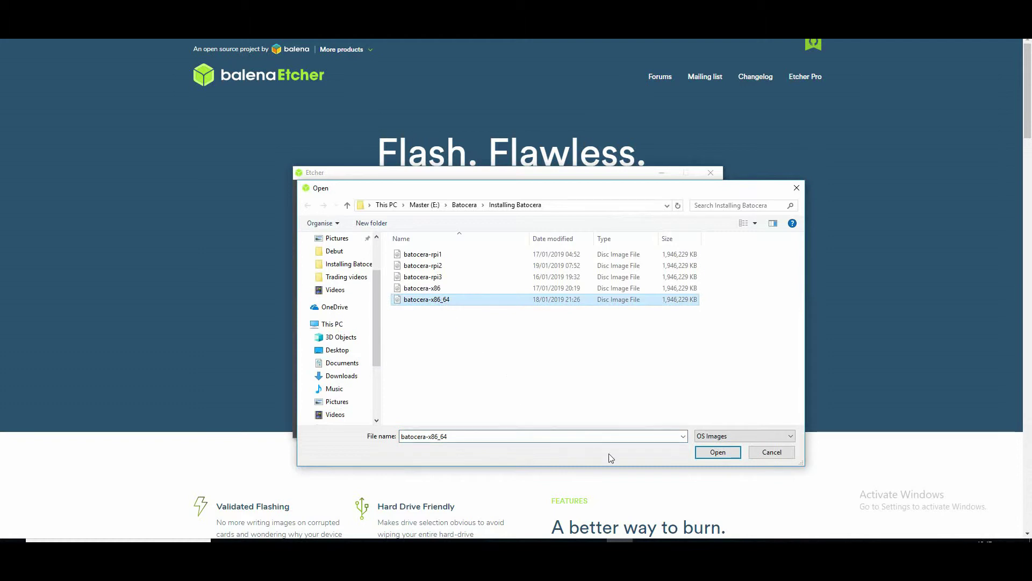
{"action": "left_click", "coordinate": [717, 452]}
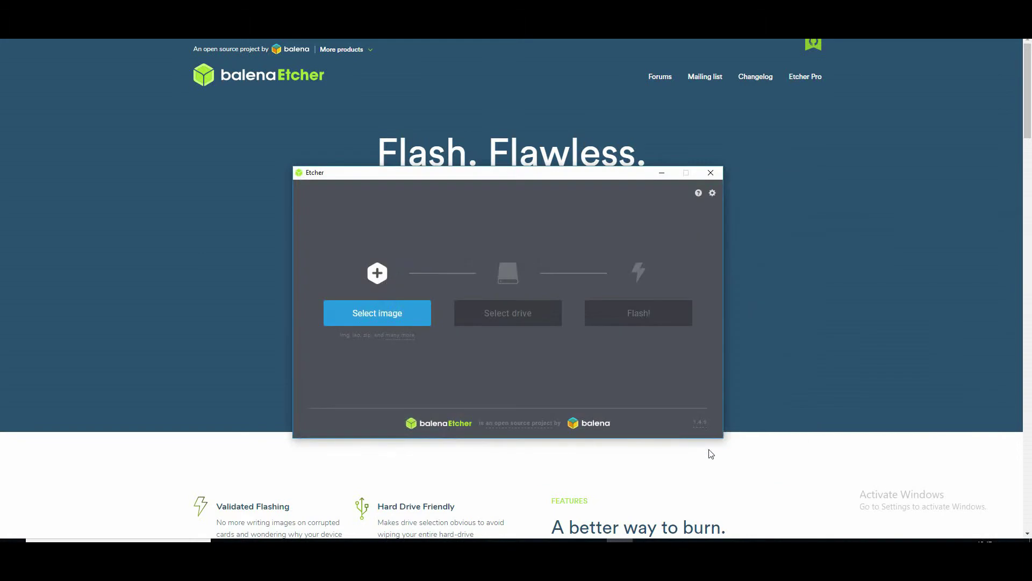
Step: Target the 320.07 GB Mass Storage Device USB Device and start Flash!, reaching the large-drive warning
{"action": "left_click", "coordinate": [522, 316]}
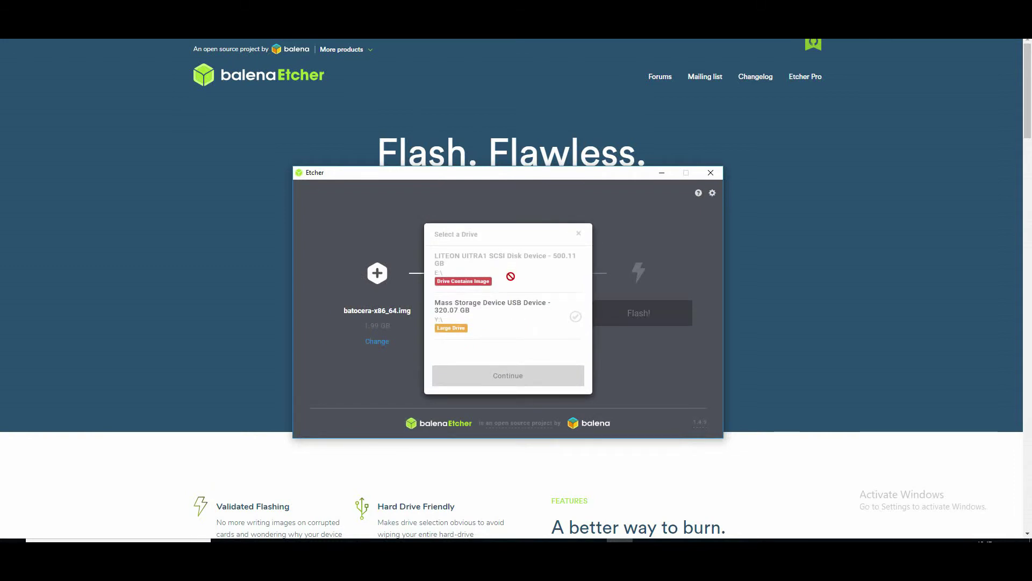
{"action": "left_click", "coordinate": [505, 329]}
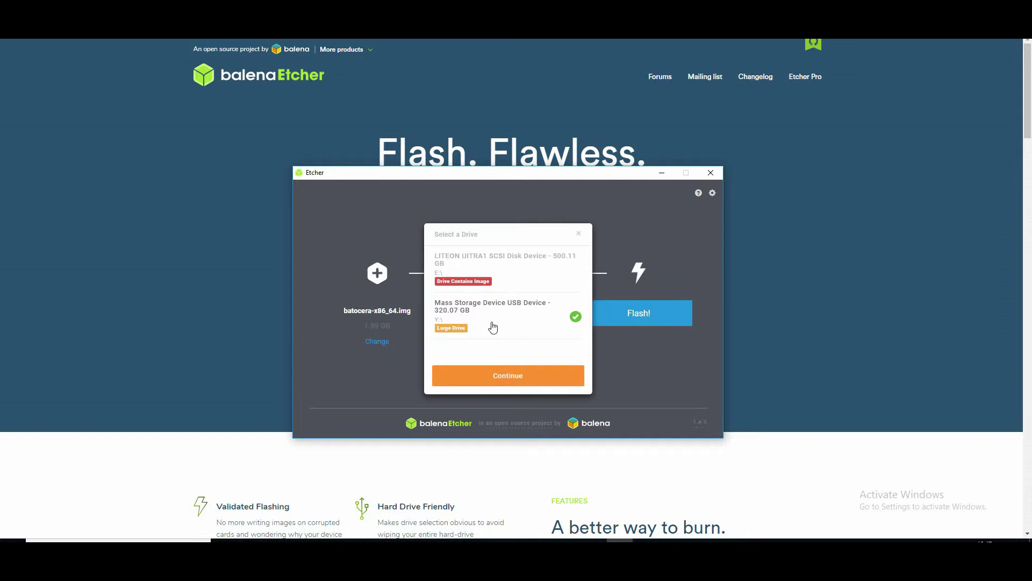
{"action": "left_click", "coordinate": [504, 382]}
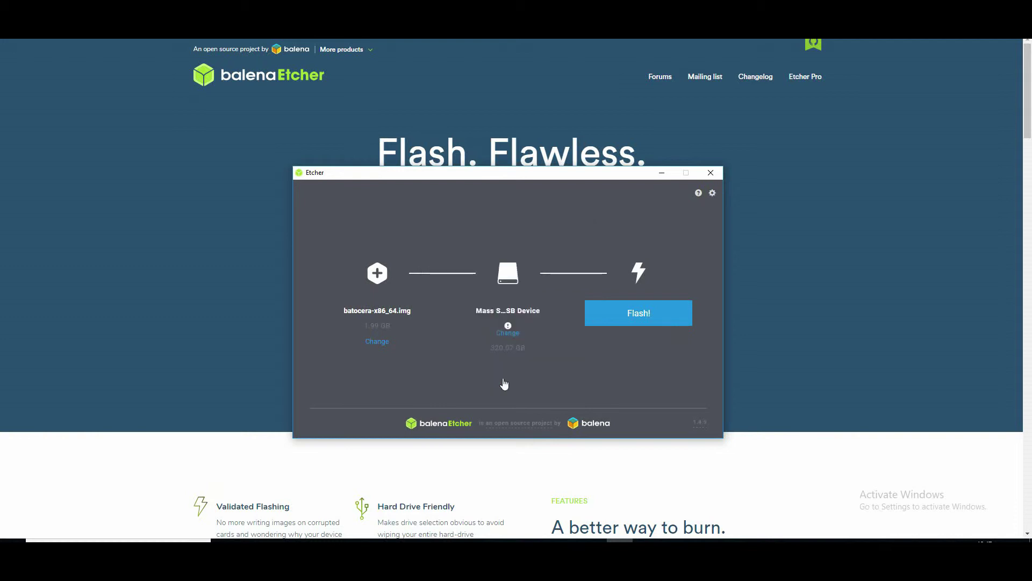
{"action": "left_click", "coordinate": [640, 312]}
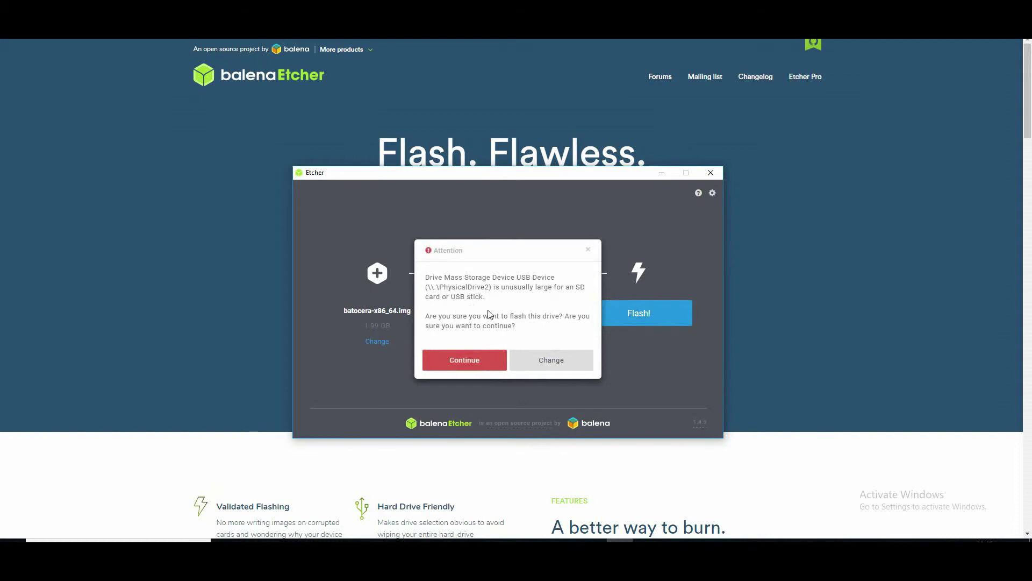
Step: Accept the large-drive warning, let the batocera flash finish, and bring up File Explorer at This PC
{"action": "left_click", "coordinate": [460, 361]}
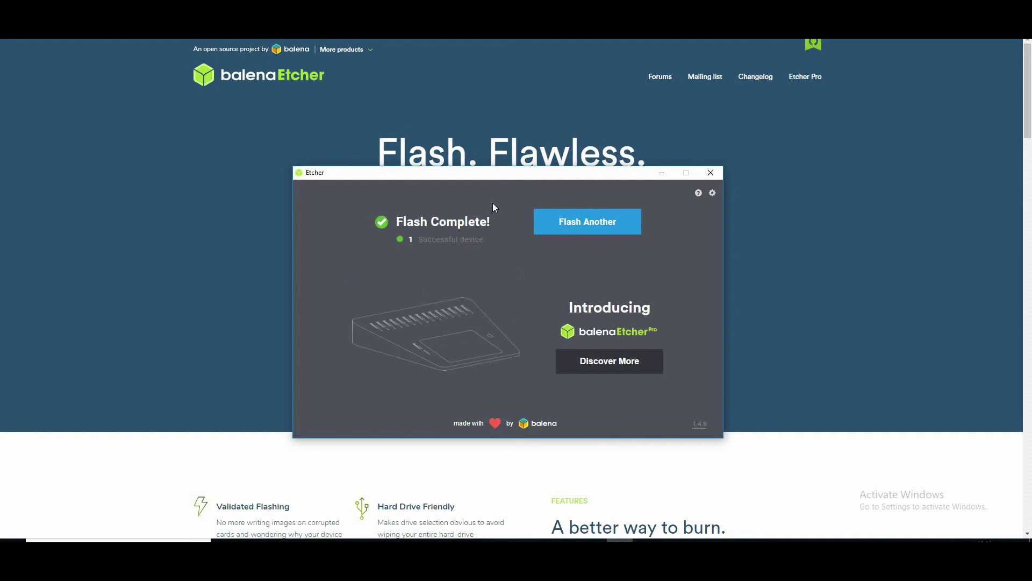
{"action": "left_click_drag", "start_coordinate": [505, 177], "coordinate": [501, 145]}
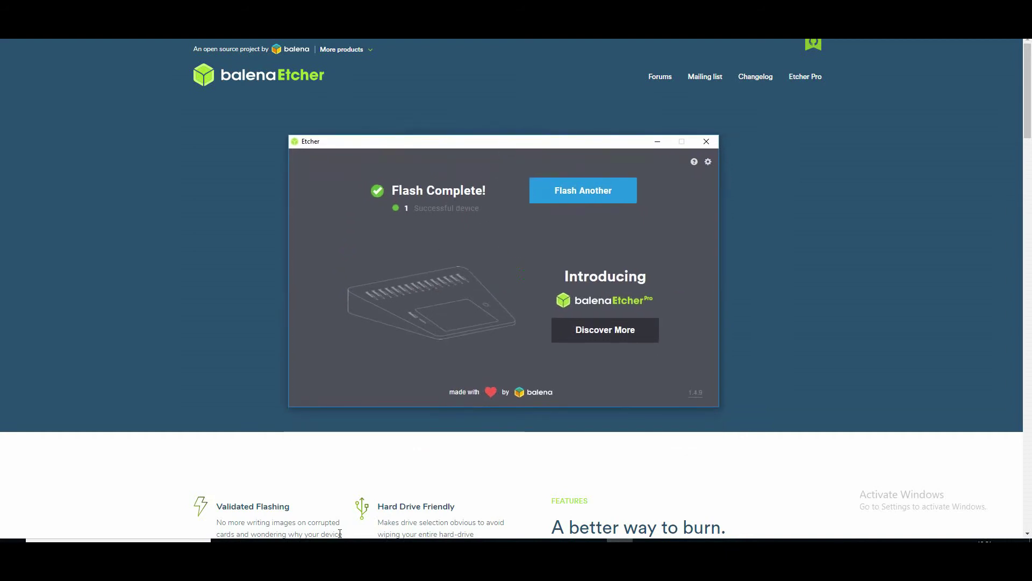
{"action": "key", "text": "super+e"}
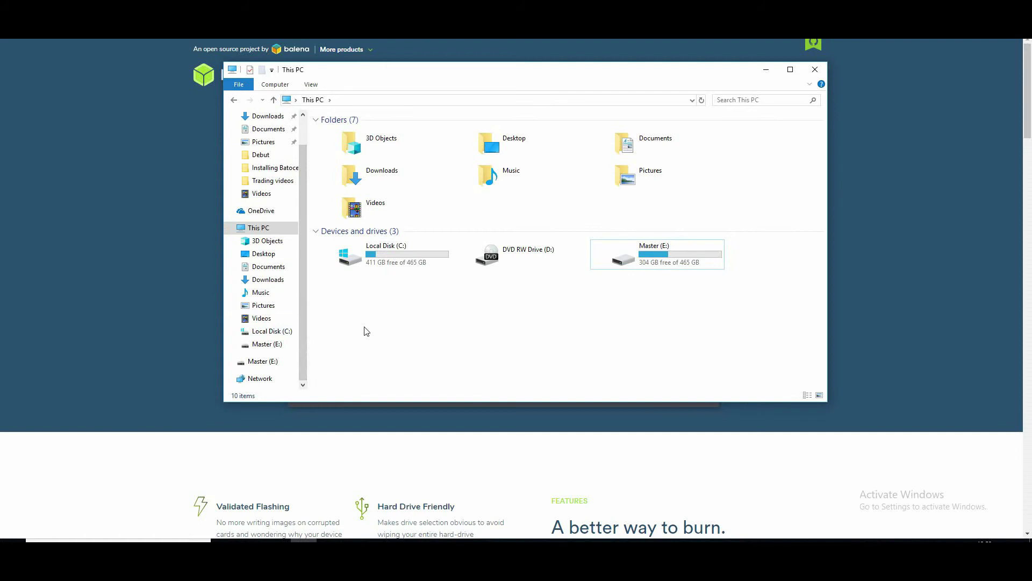
Step: Select and deselect the boot, EFI and recalbox-boot.conf items on BATOCERA (F:), nudging the window lower
{"action": "left_click_drag", "start_coordinate": [397, 272], "coordinate": [383, 161]}
{"action": "left_click", "coordinate": [407, 274]}
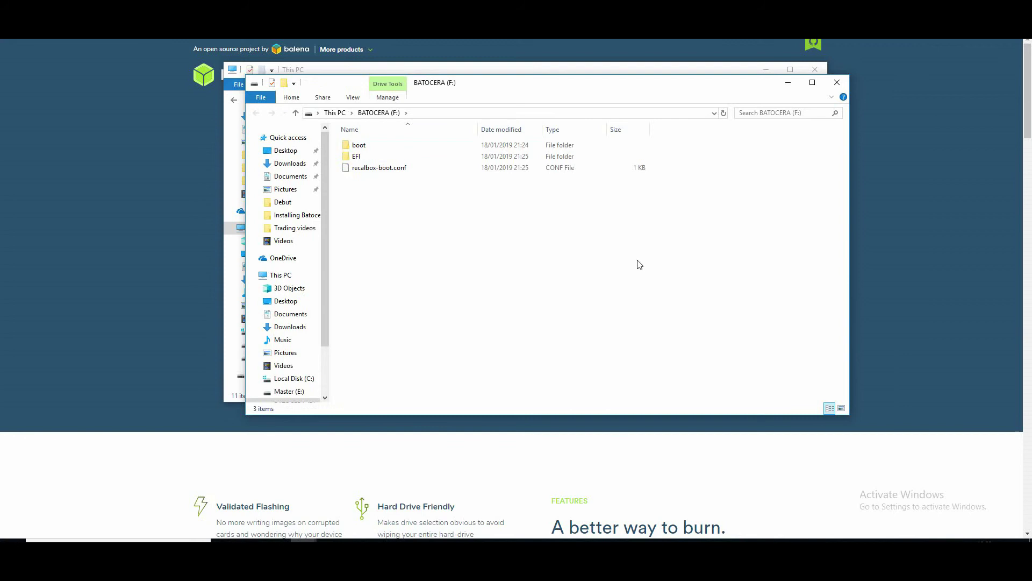
{"action": "left_click_drag", "start_coordinate": [688, 94], "coordinate": [687, 116]}
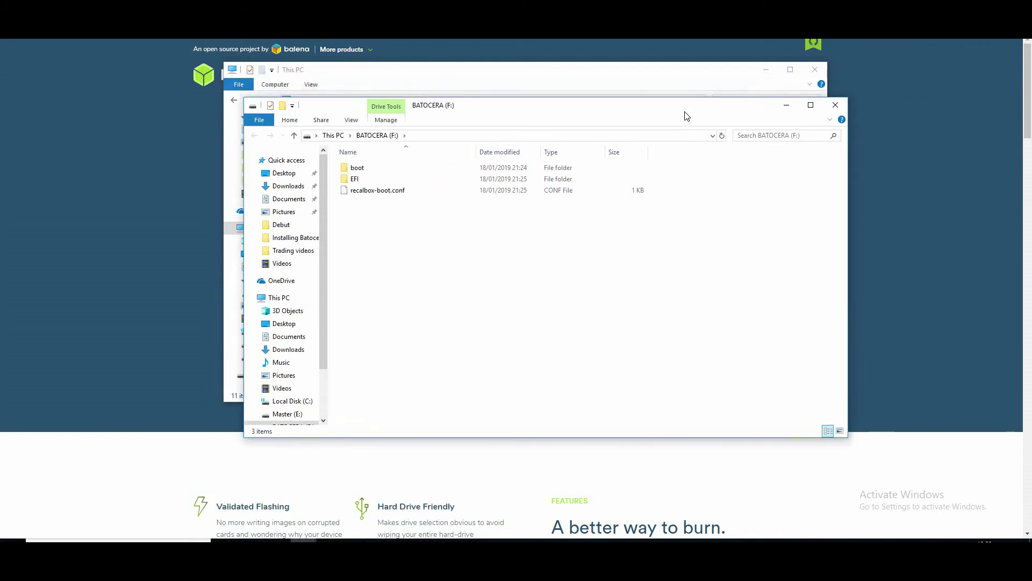